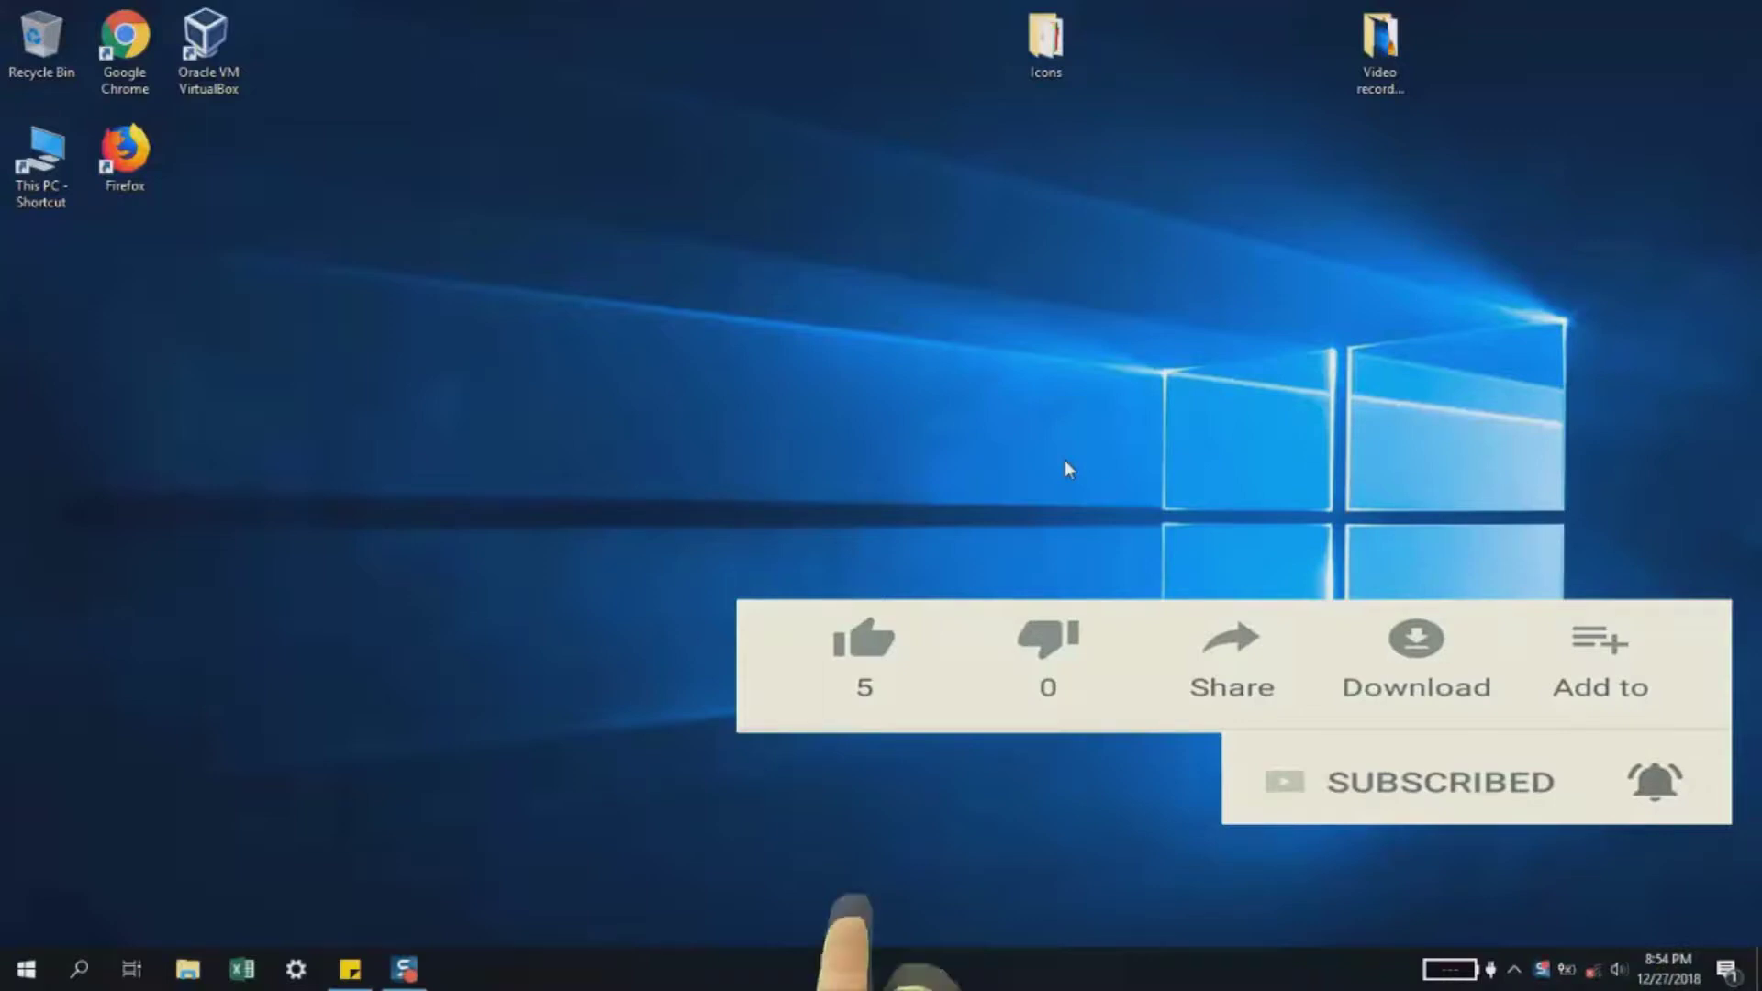
Step: Open This PC and check that disk 1000 (H:) shows 931 GB free of 931 GB
double_click(40, 179)
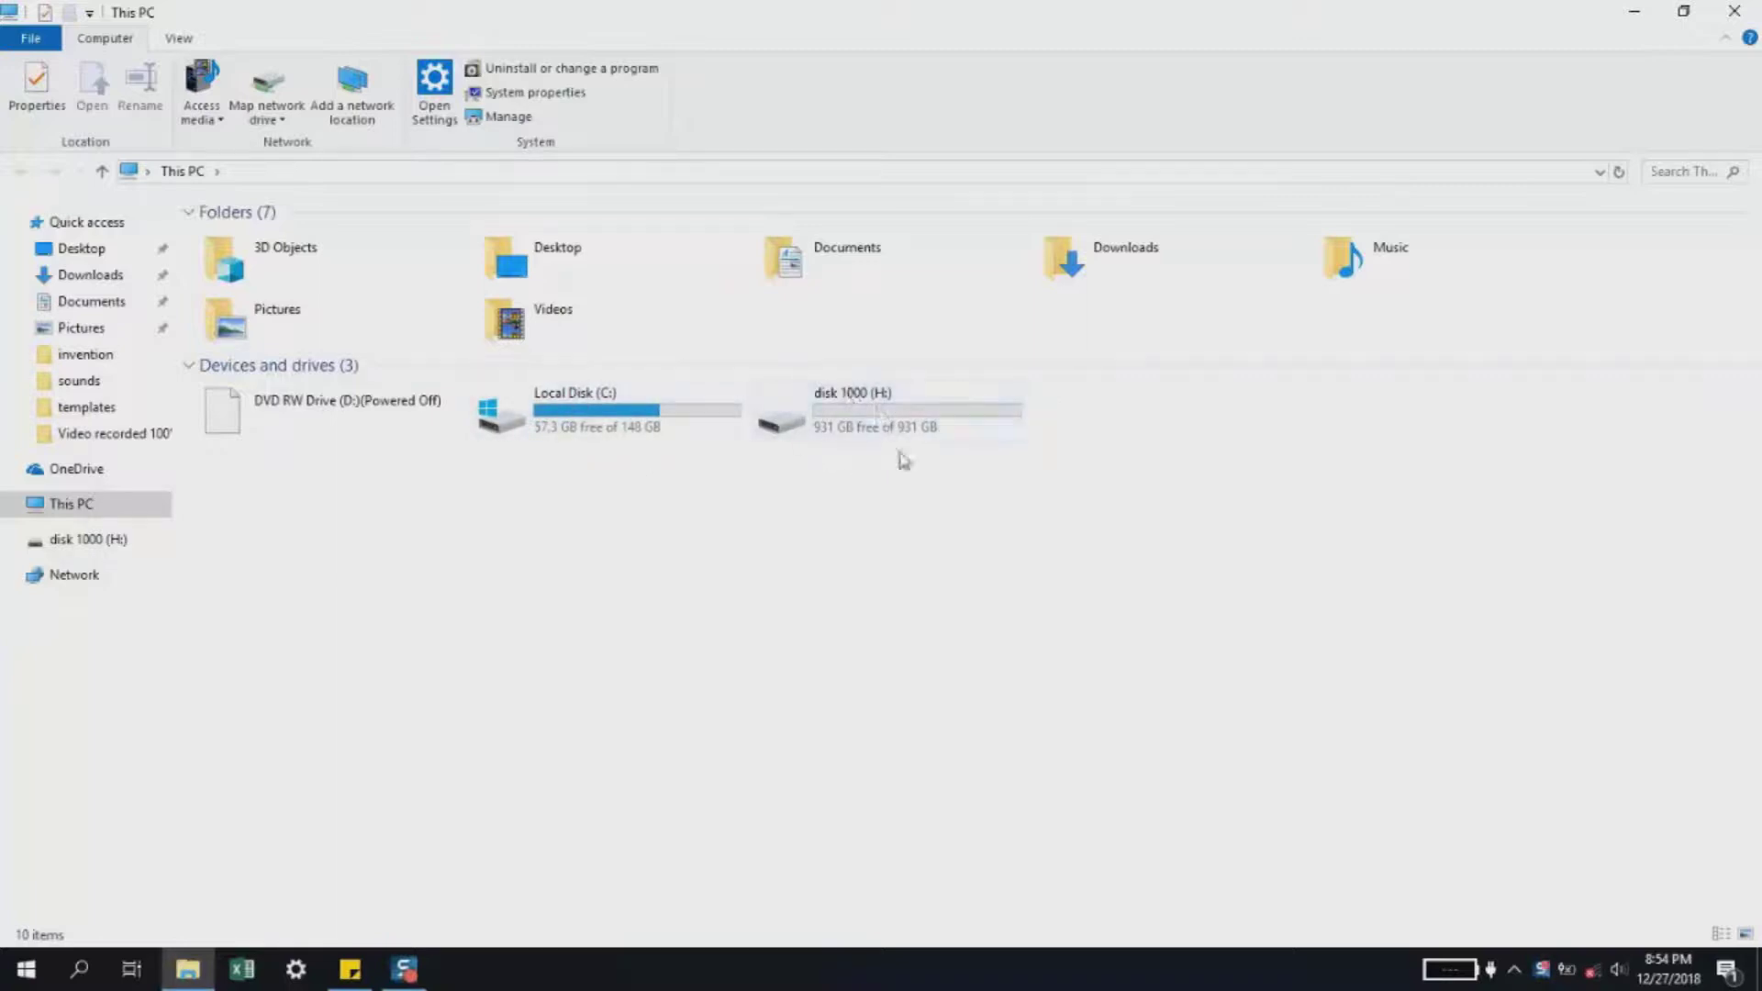
mouse_move(934, 428)
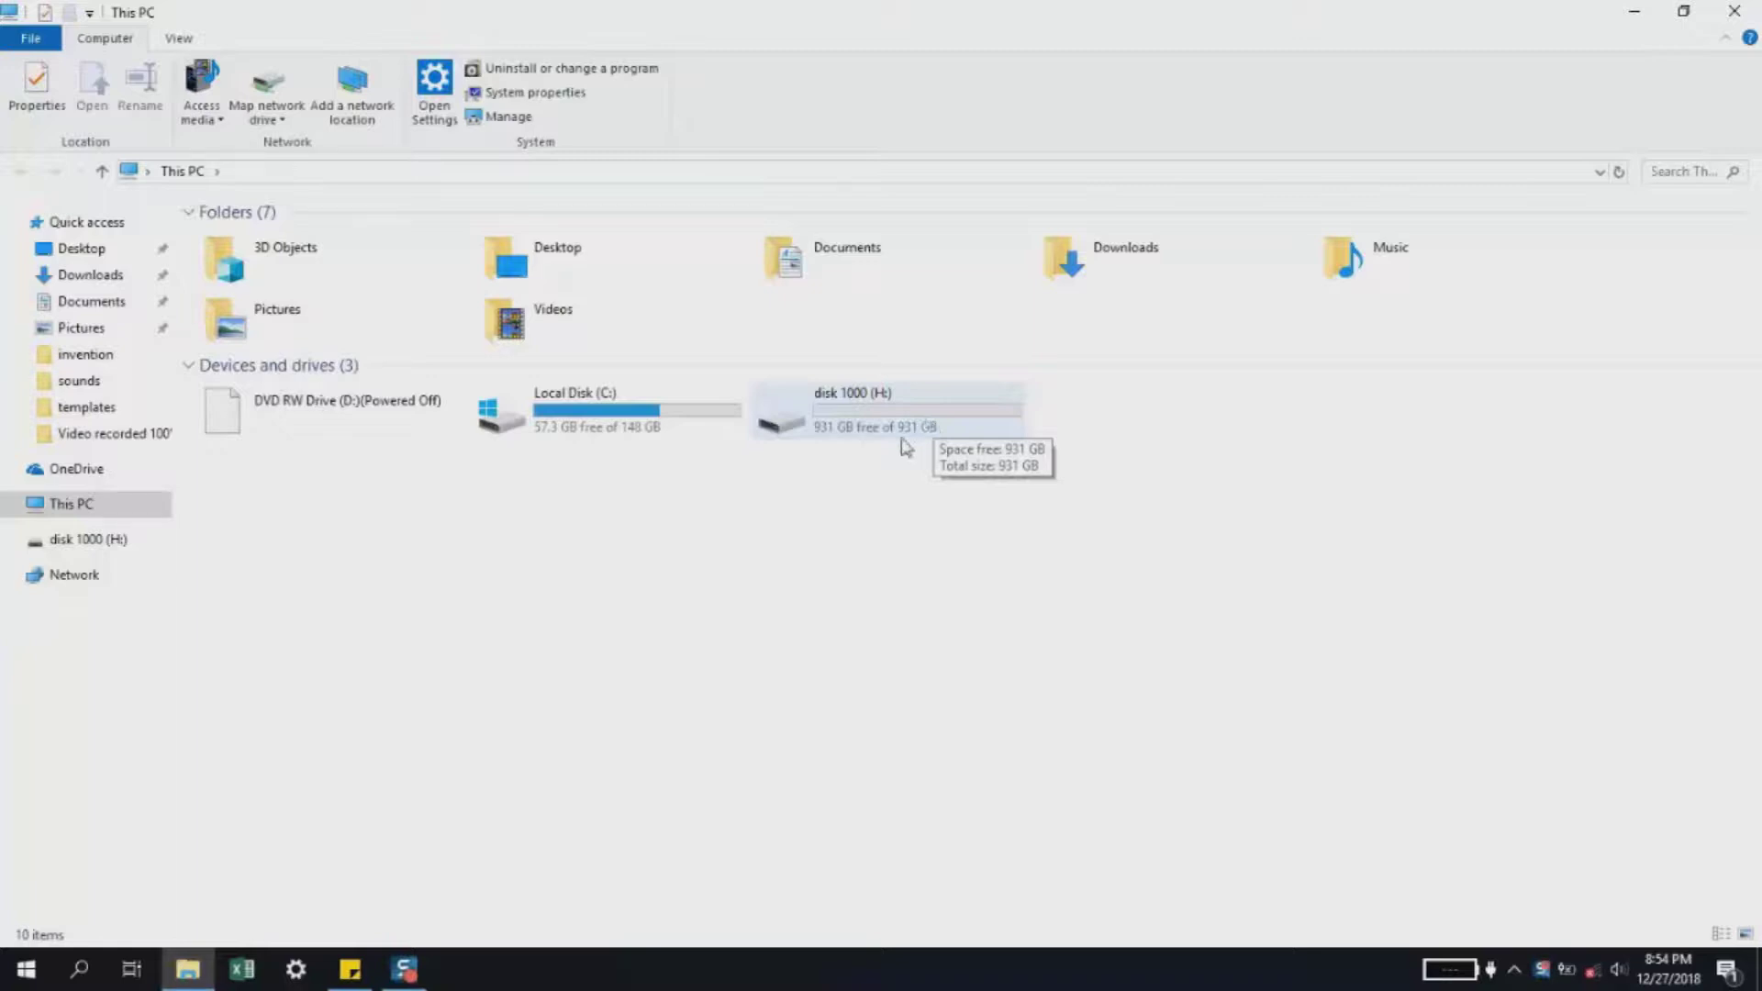
Step: Close This PC, search 'disk' and launch Create and format hard disk partitions
left_click(1734, 11)
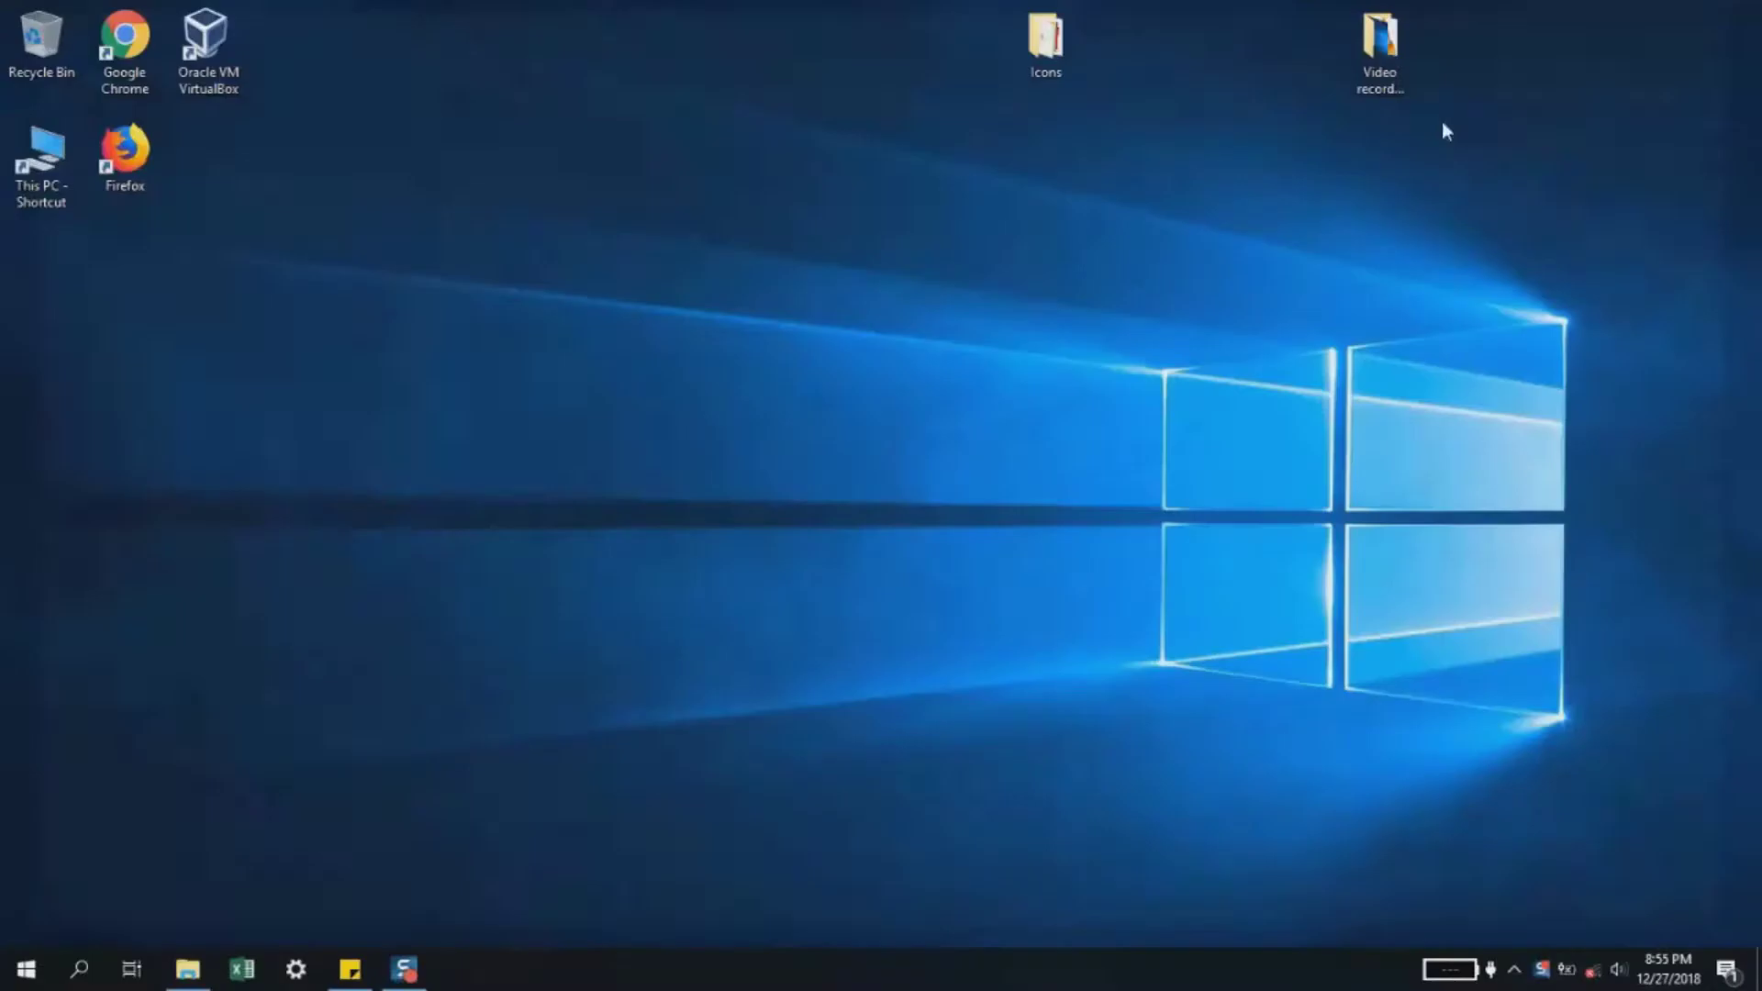
left_click(79, 969)
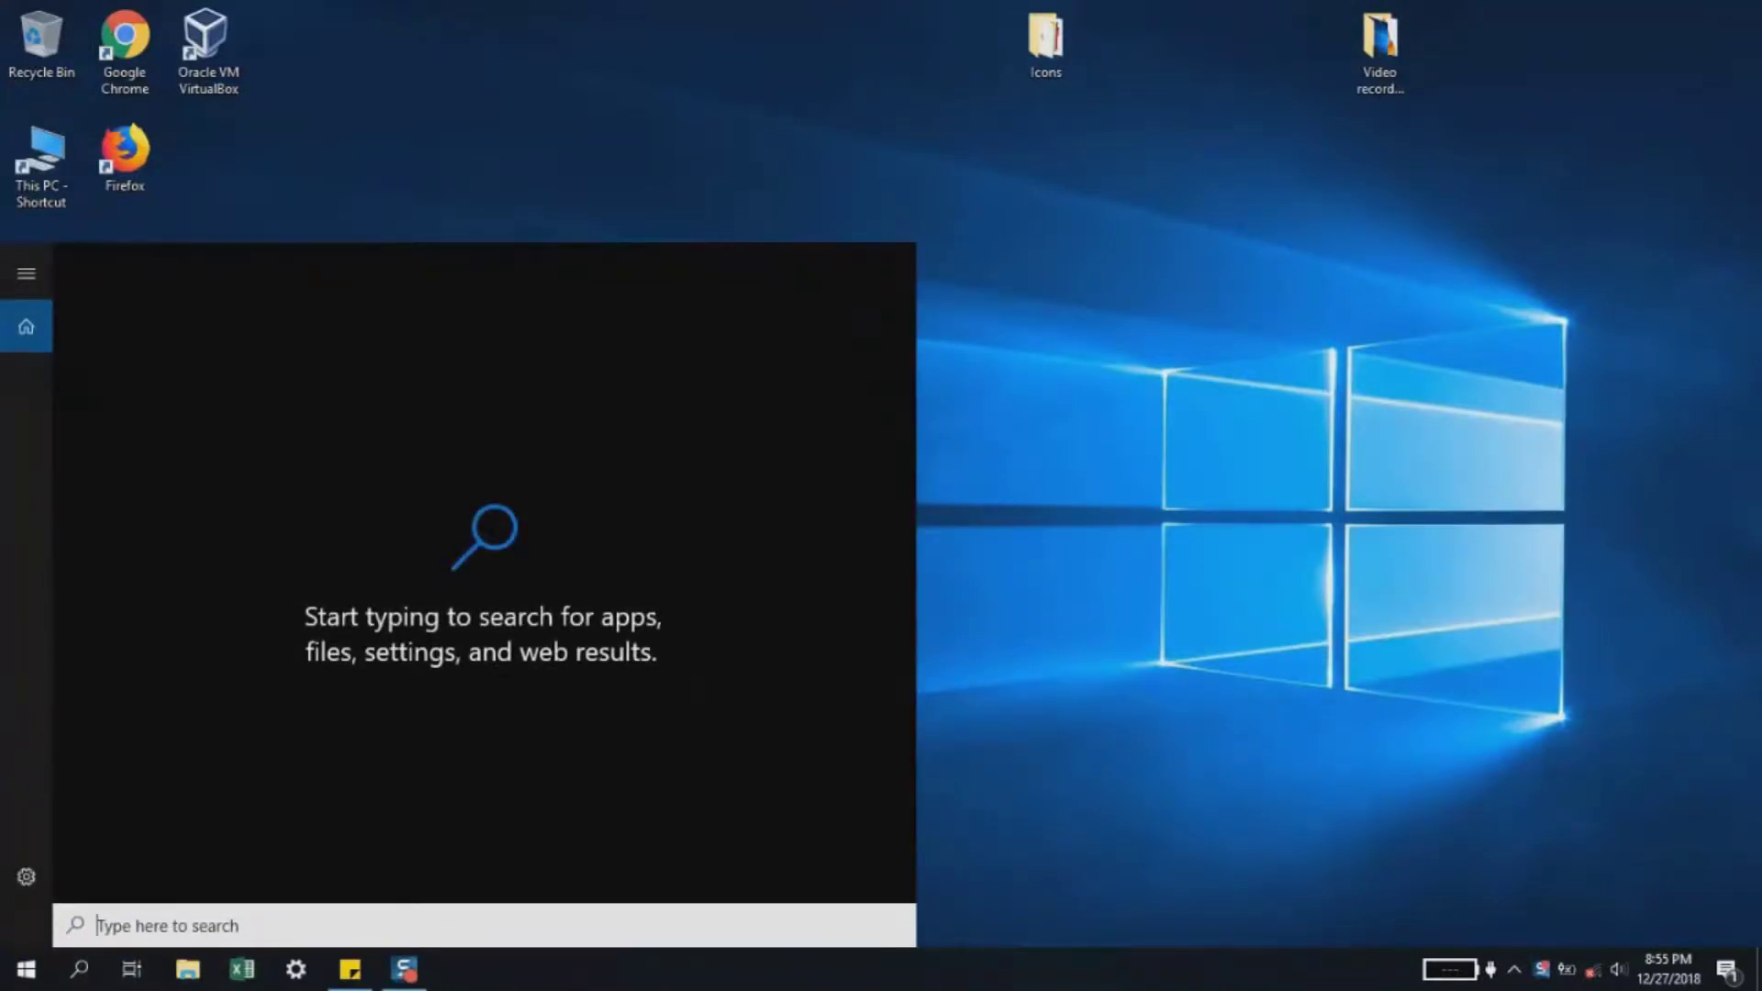
type("disk")
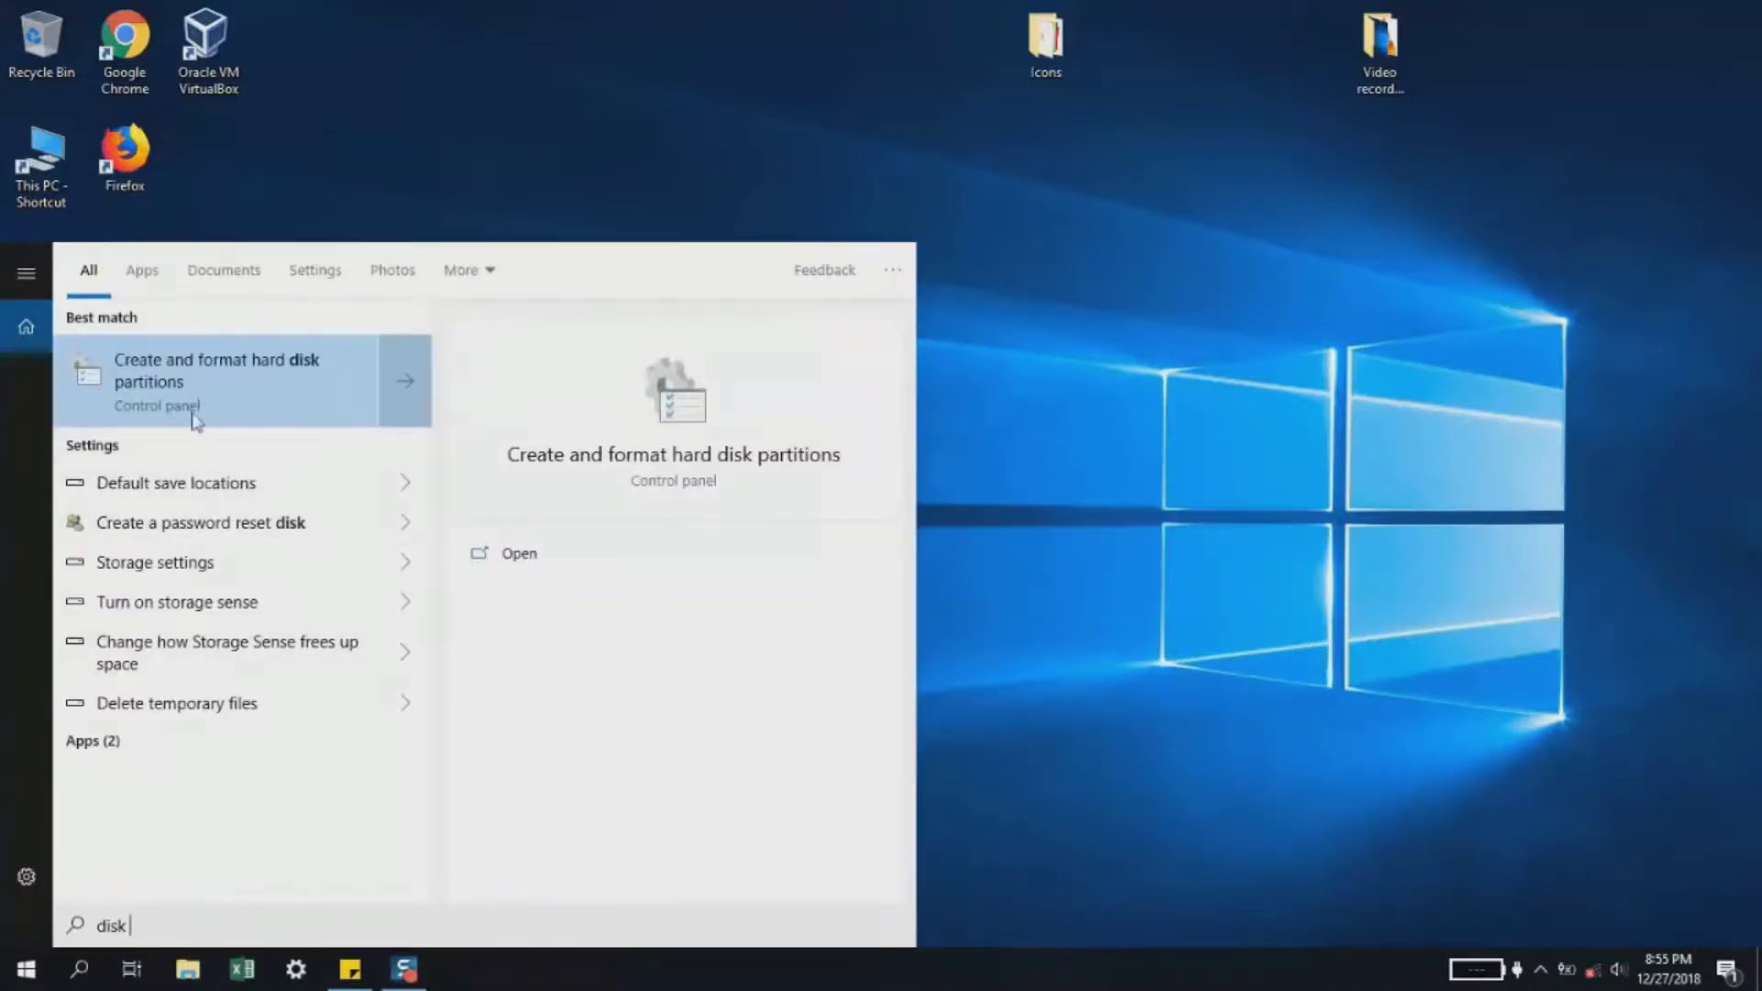
left_click(179, 353)
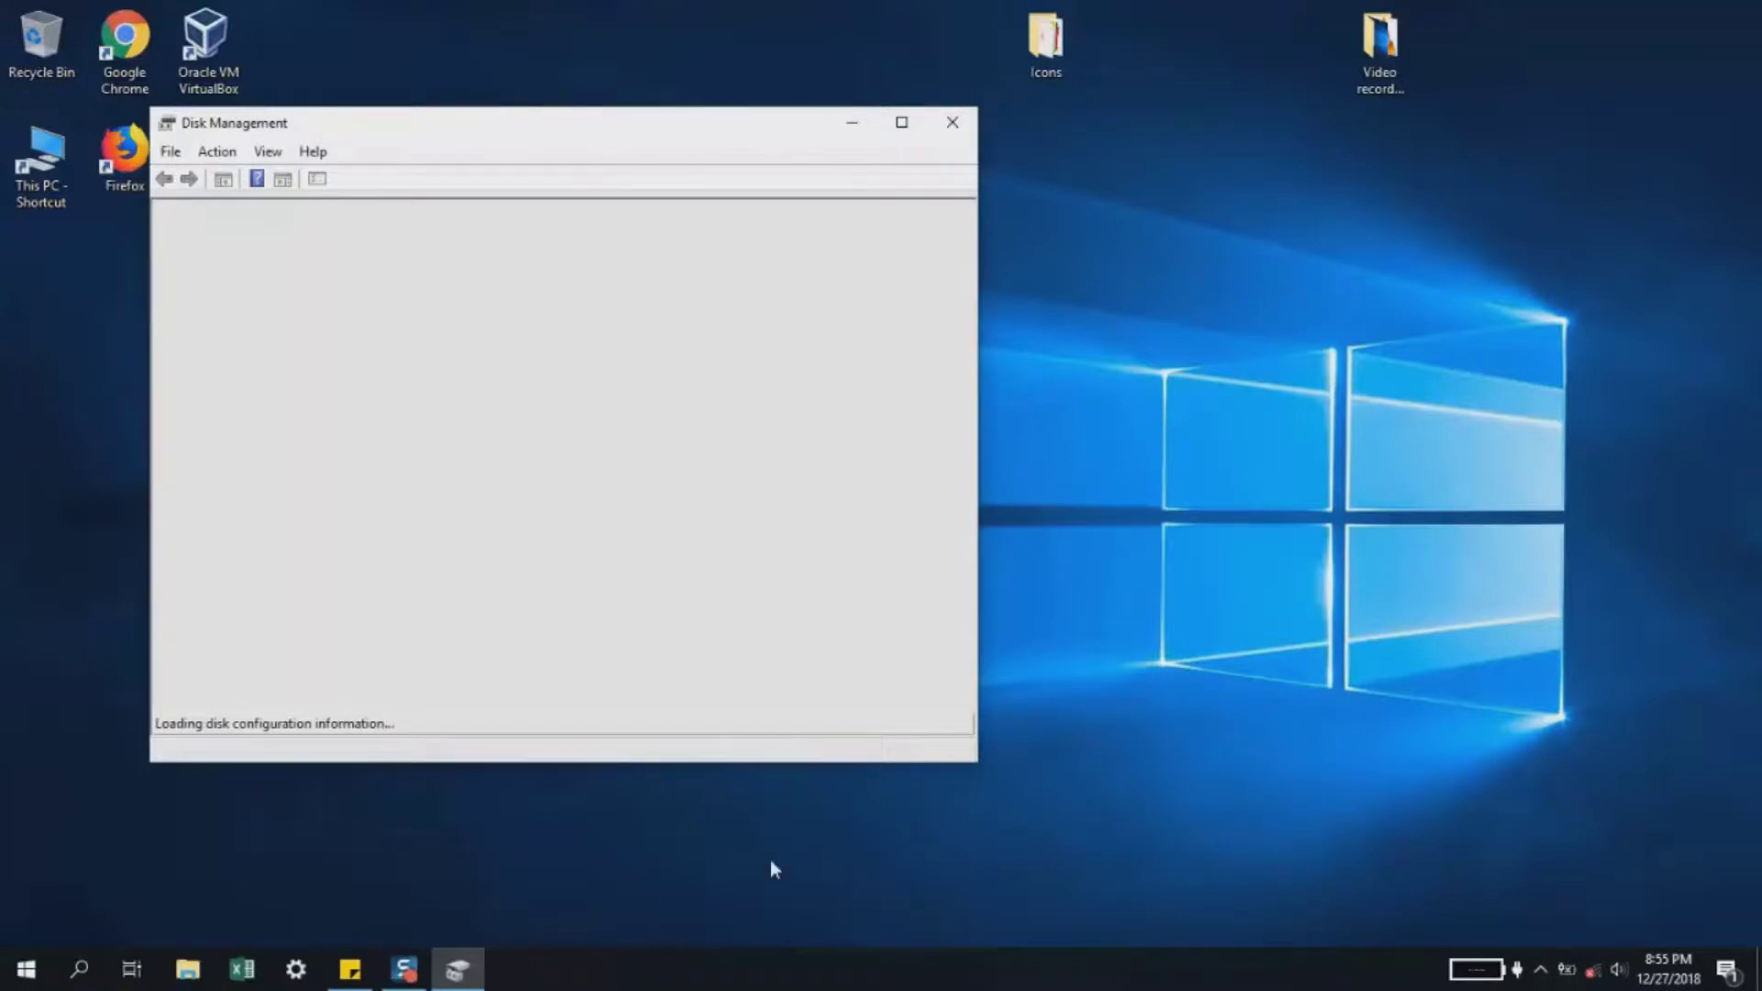
Step: Enlarge the Disk Management window and bring up the menu for disk 1000 (H:)
left_click_drag(980, 779, 1679, 843)
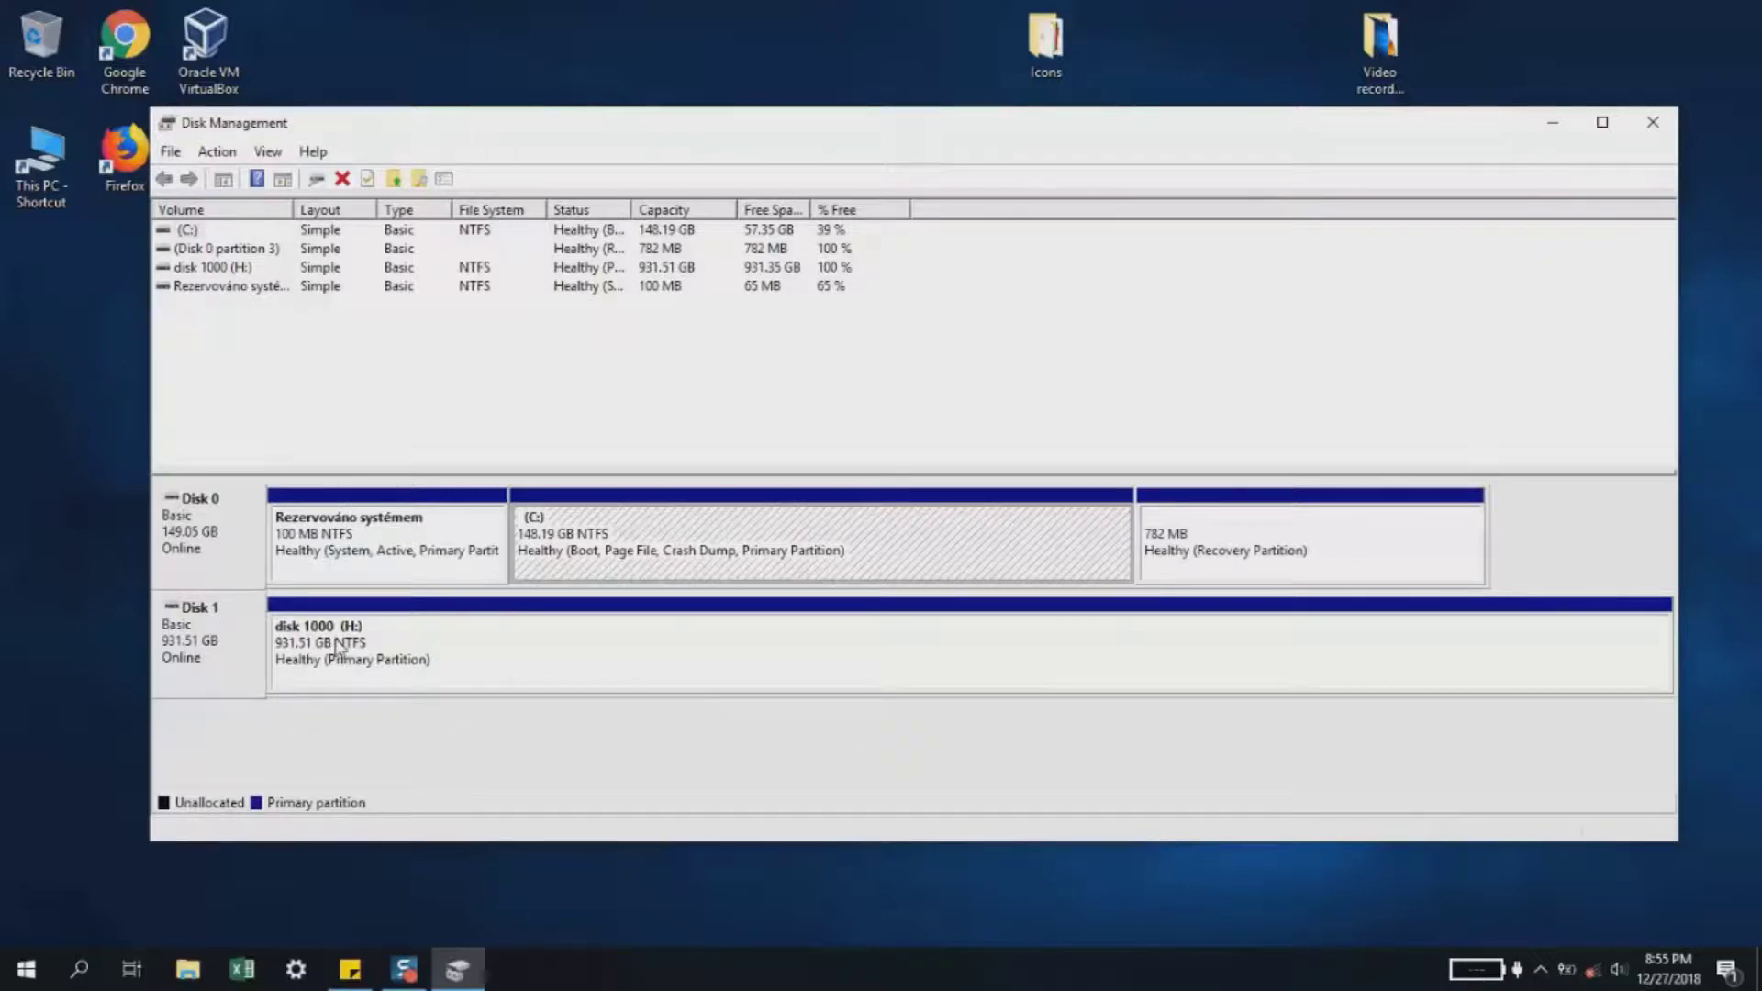
left_click(372, 653)
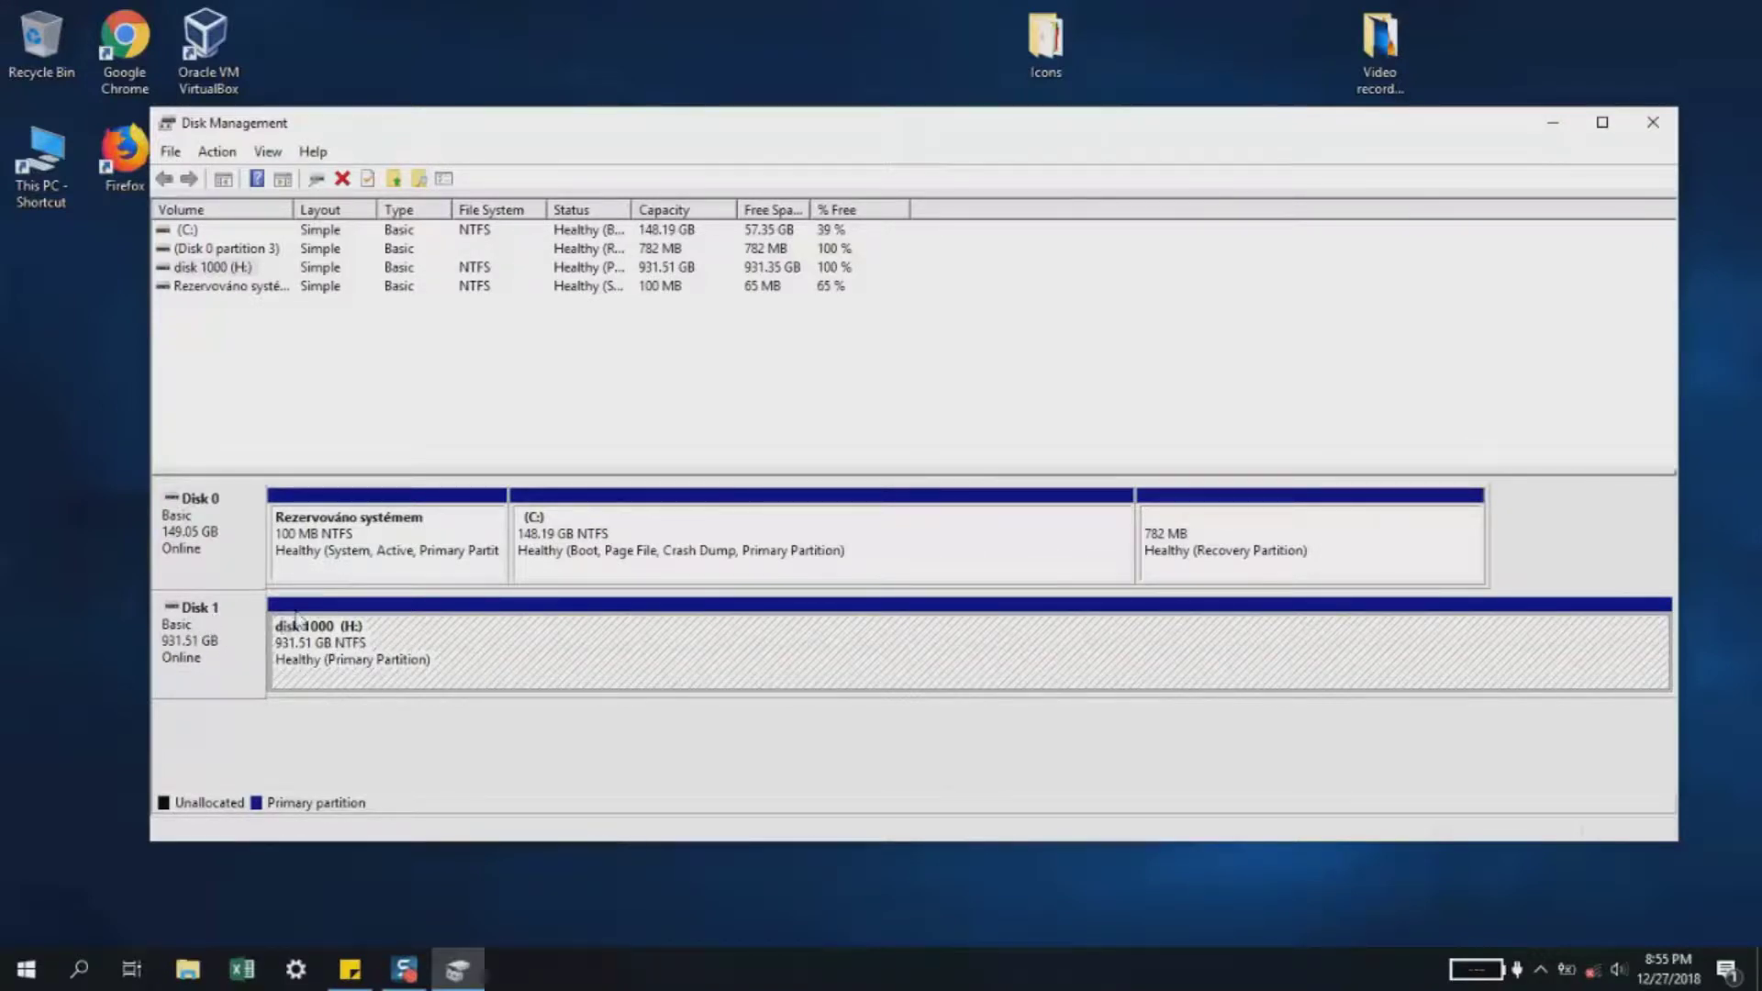
right_click(386, 652)
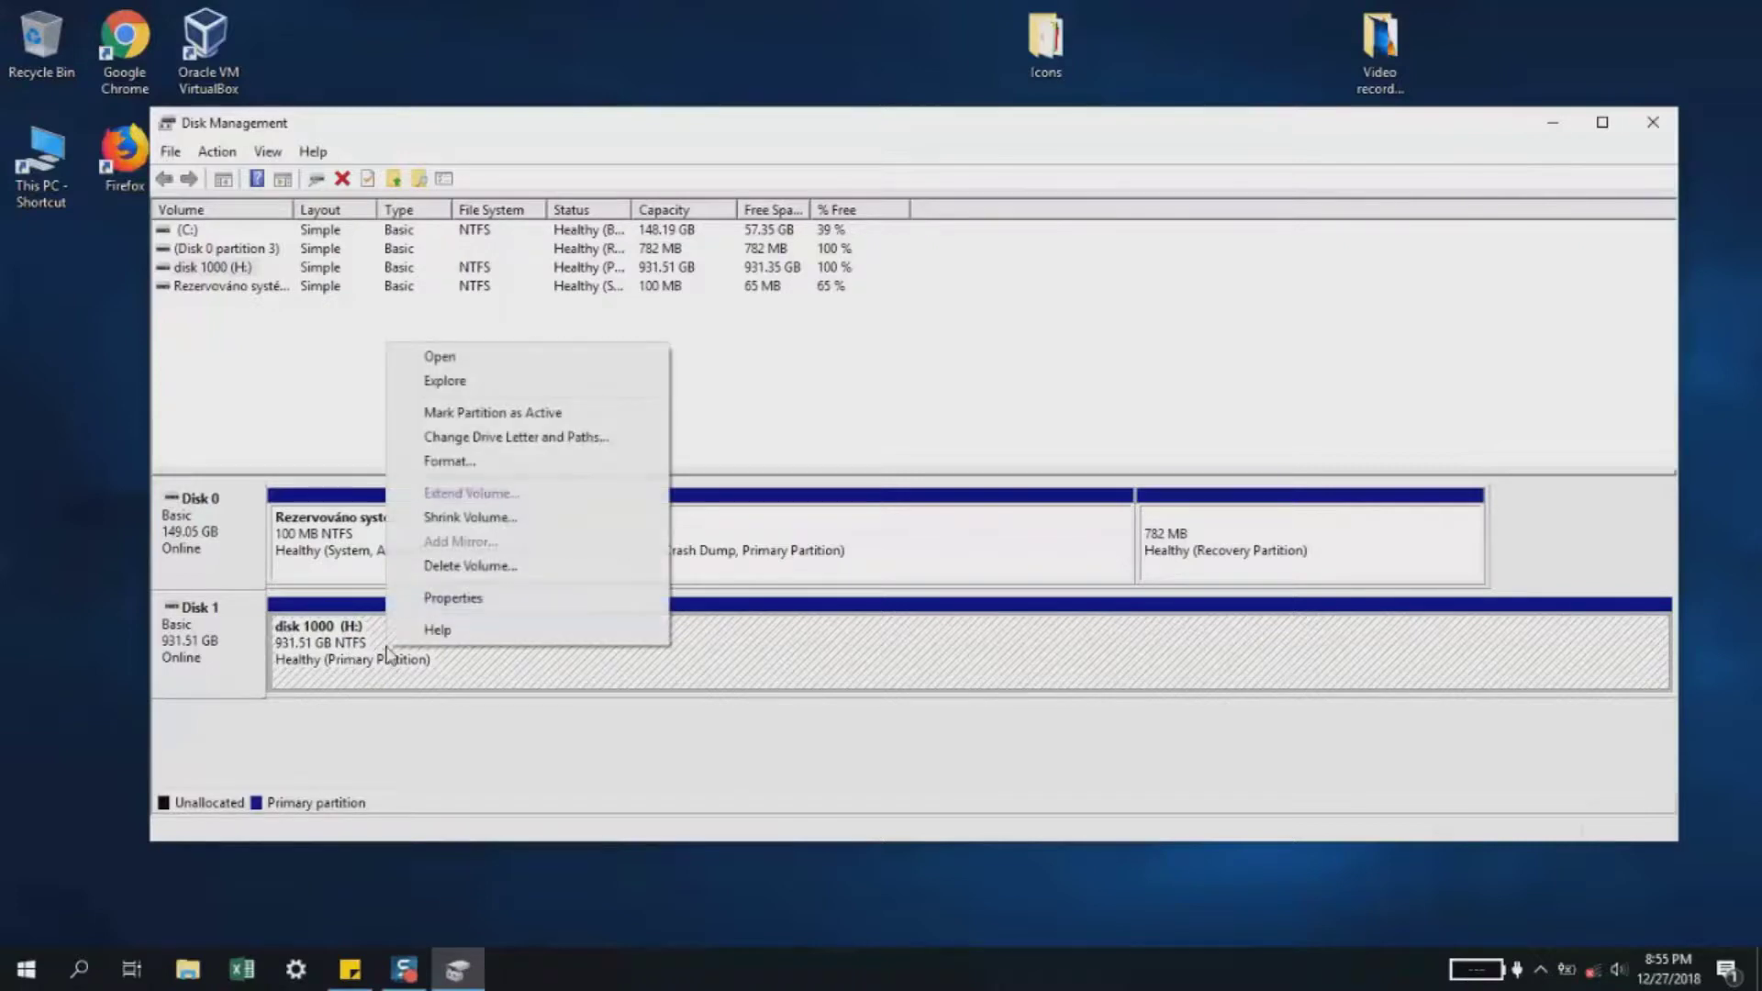
Step: Shrink H: by about 425744 MB so it becomes 515.74 GB, freeing 415.77 GB
left_click(470, 519)
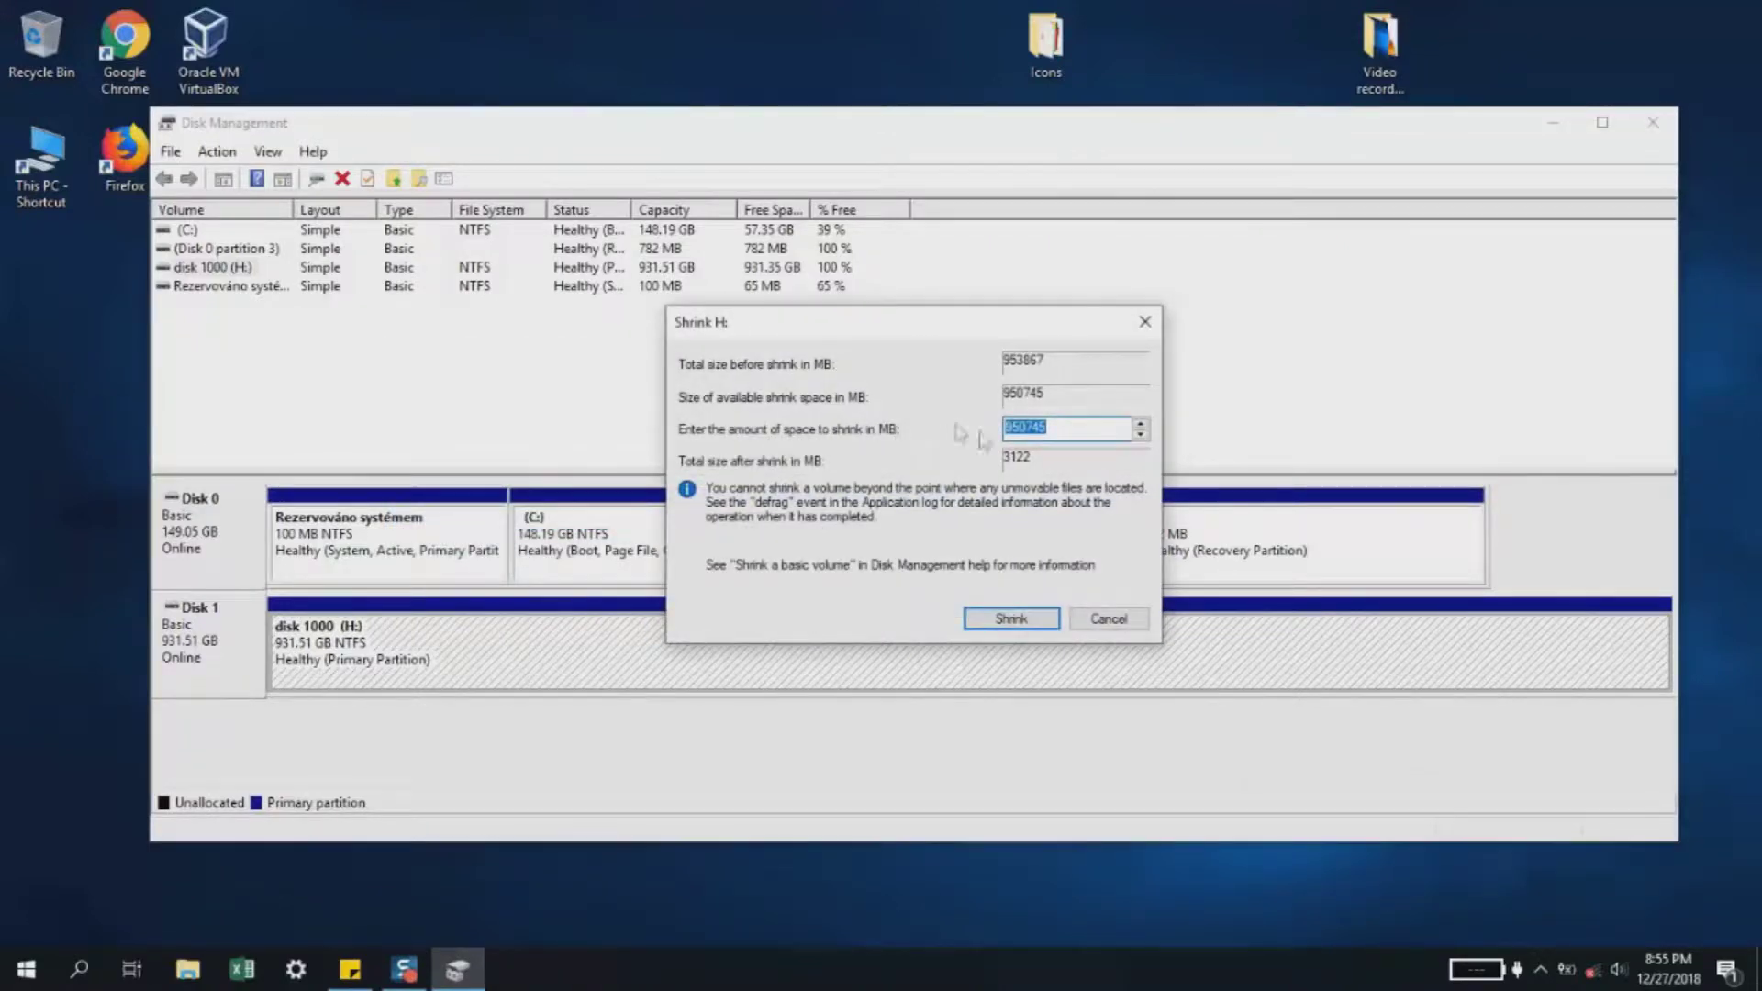
left_click(1027, 426)
left_click_drag(1025, 426, 966, 436)
type("425")
left_click(1012, 620)
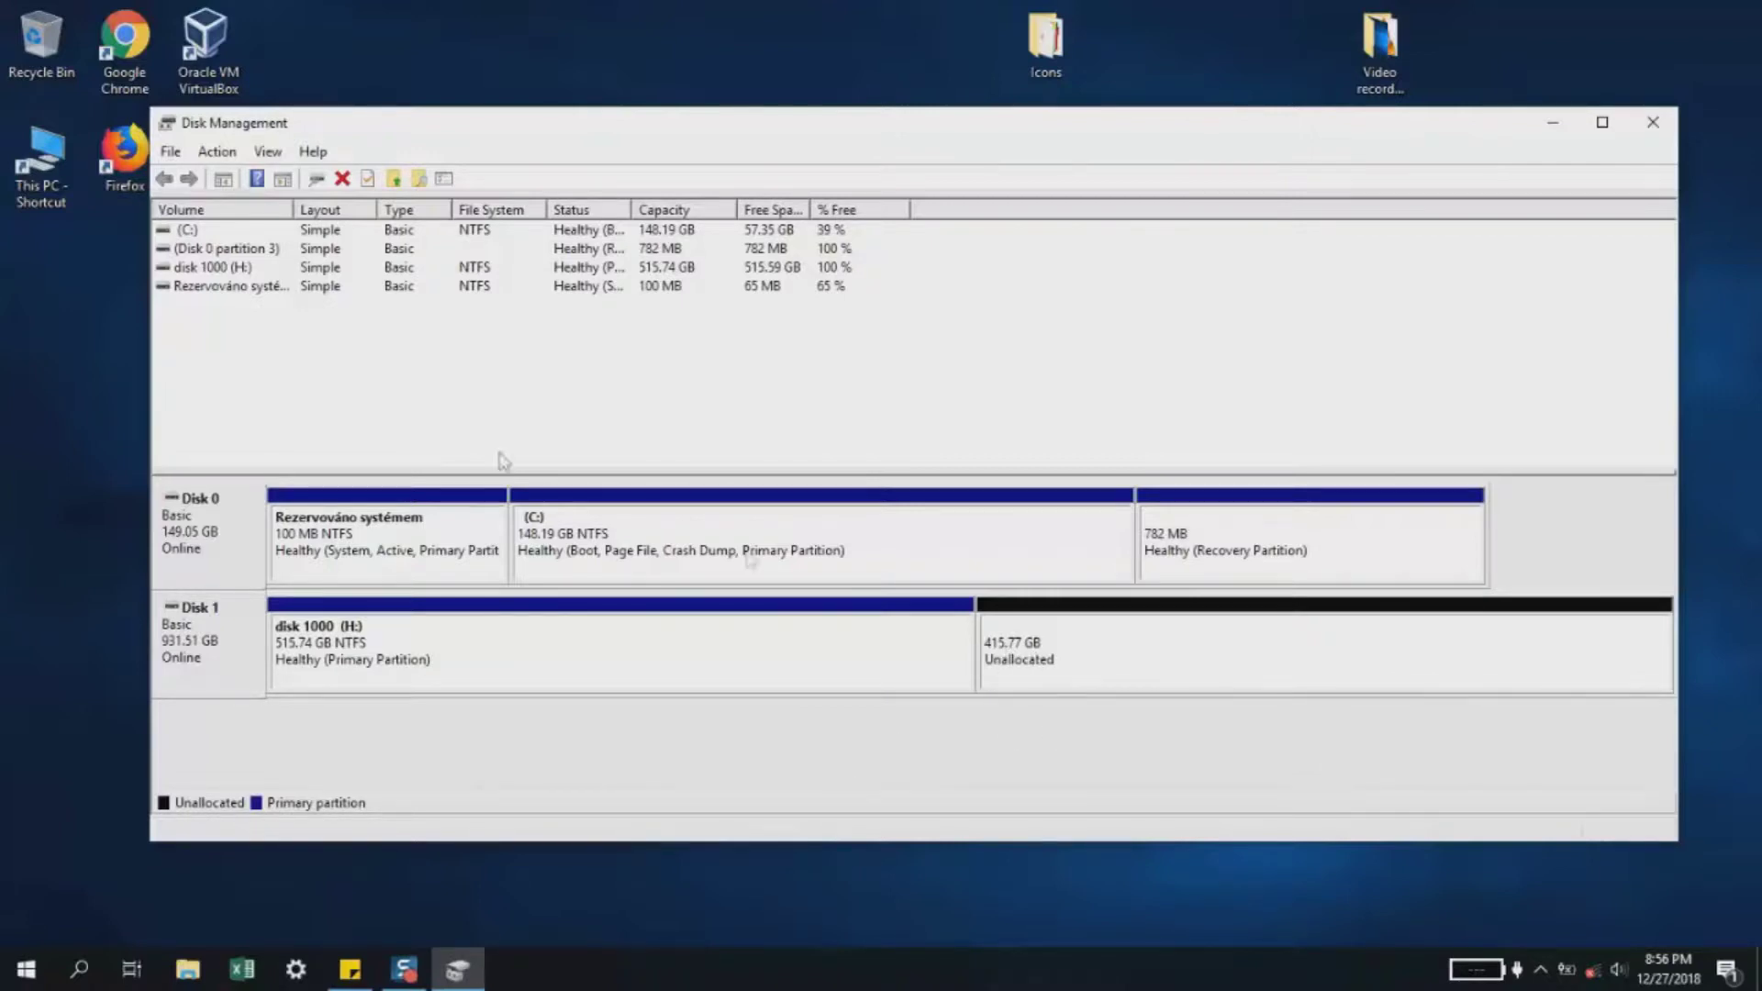
left_click(28, 167)
double_click(29, 166)
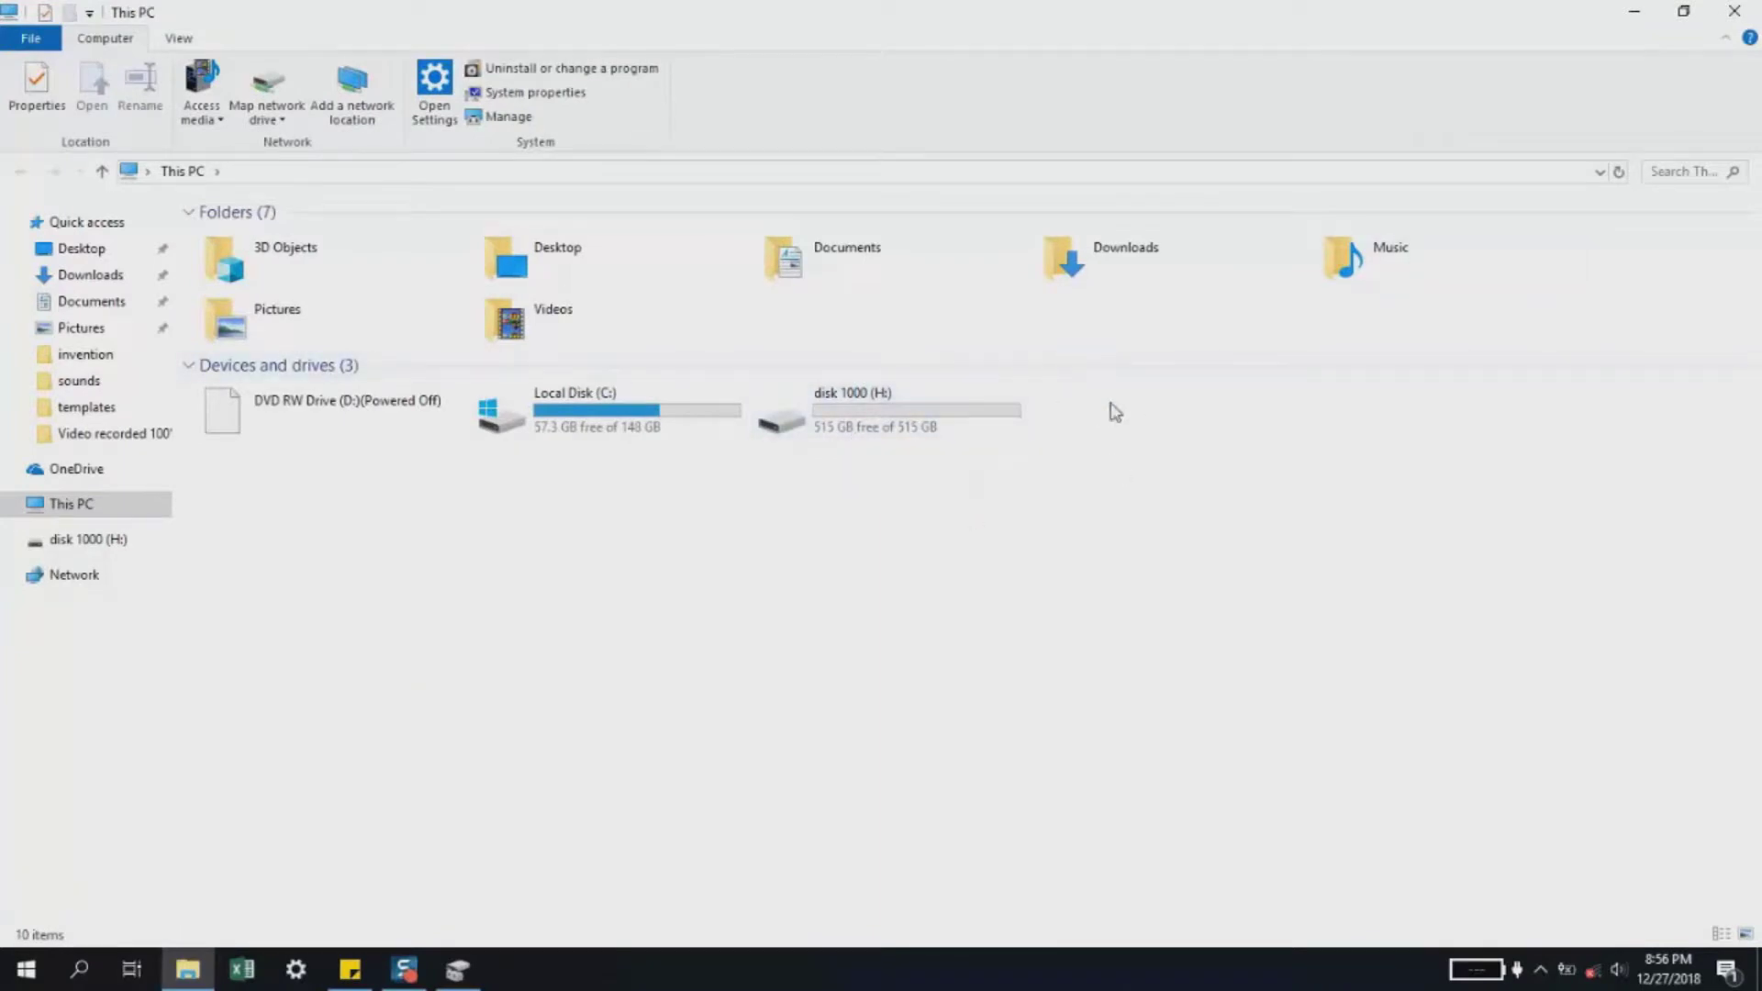
left_click(1633, 11)
left_click(1033, 666)
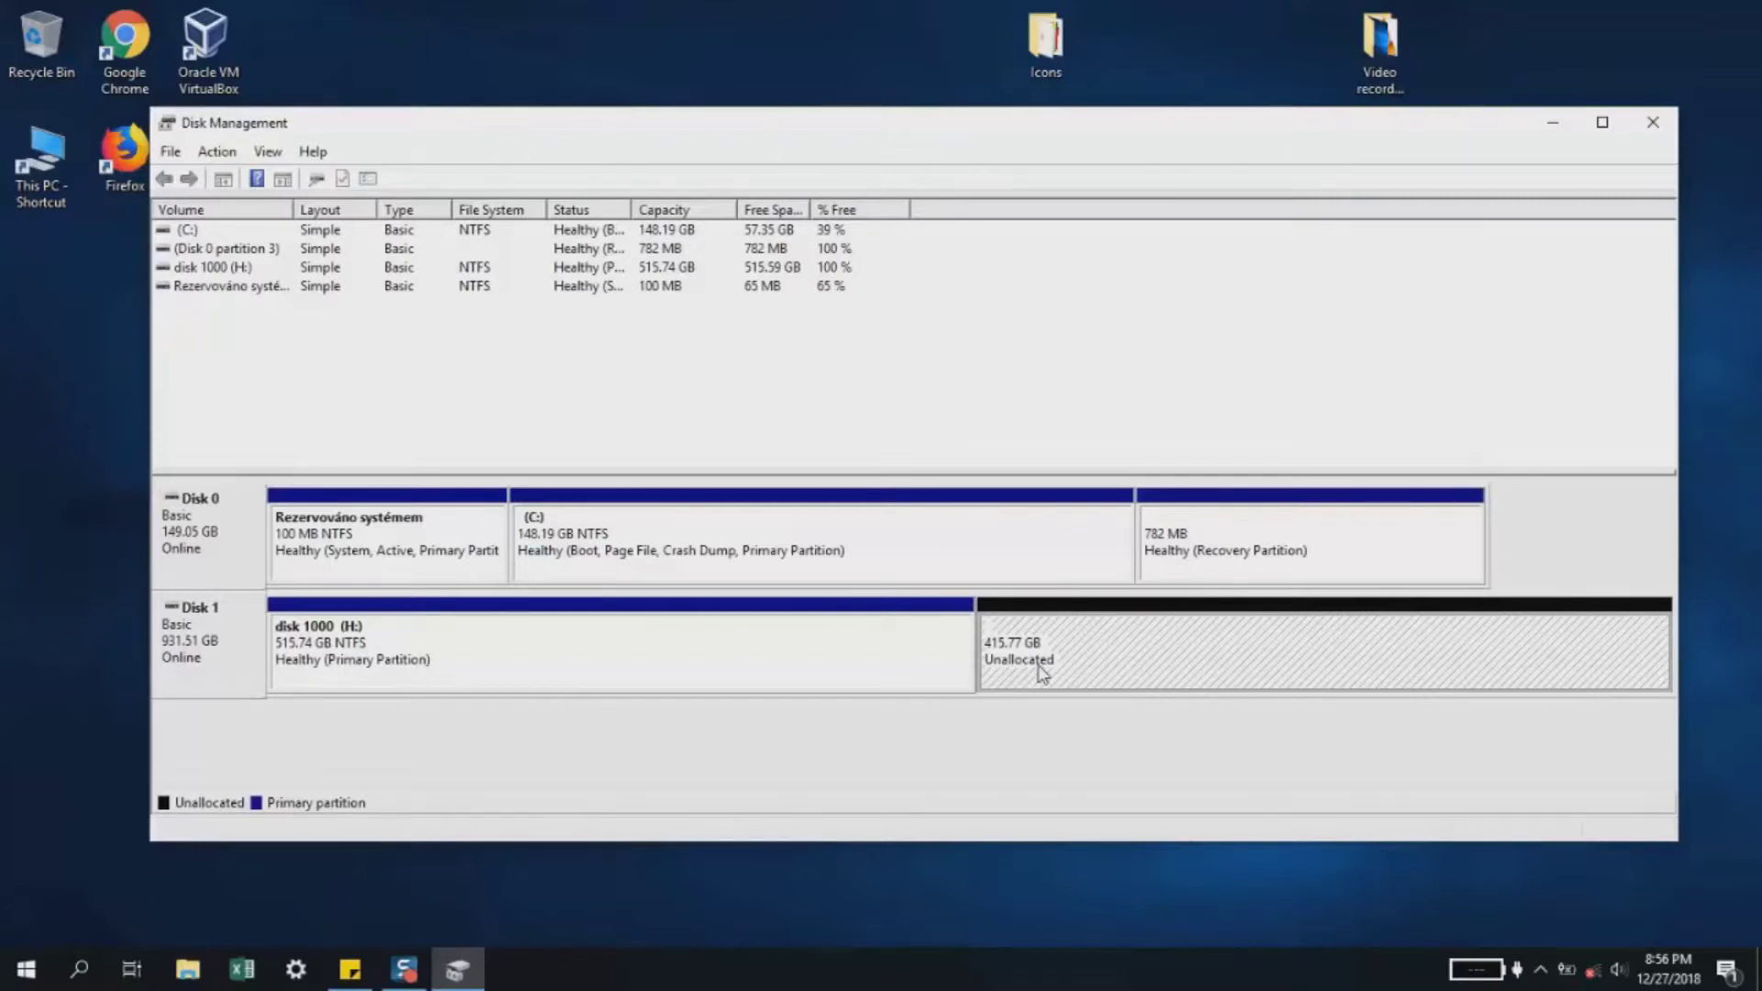
Step: Start a New Simple Volume on the unallocated space, keeping the full 425744 MB size
right_click(1028, 659)
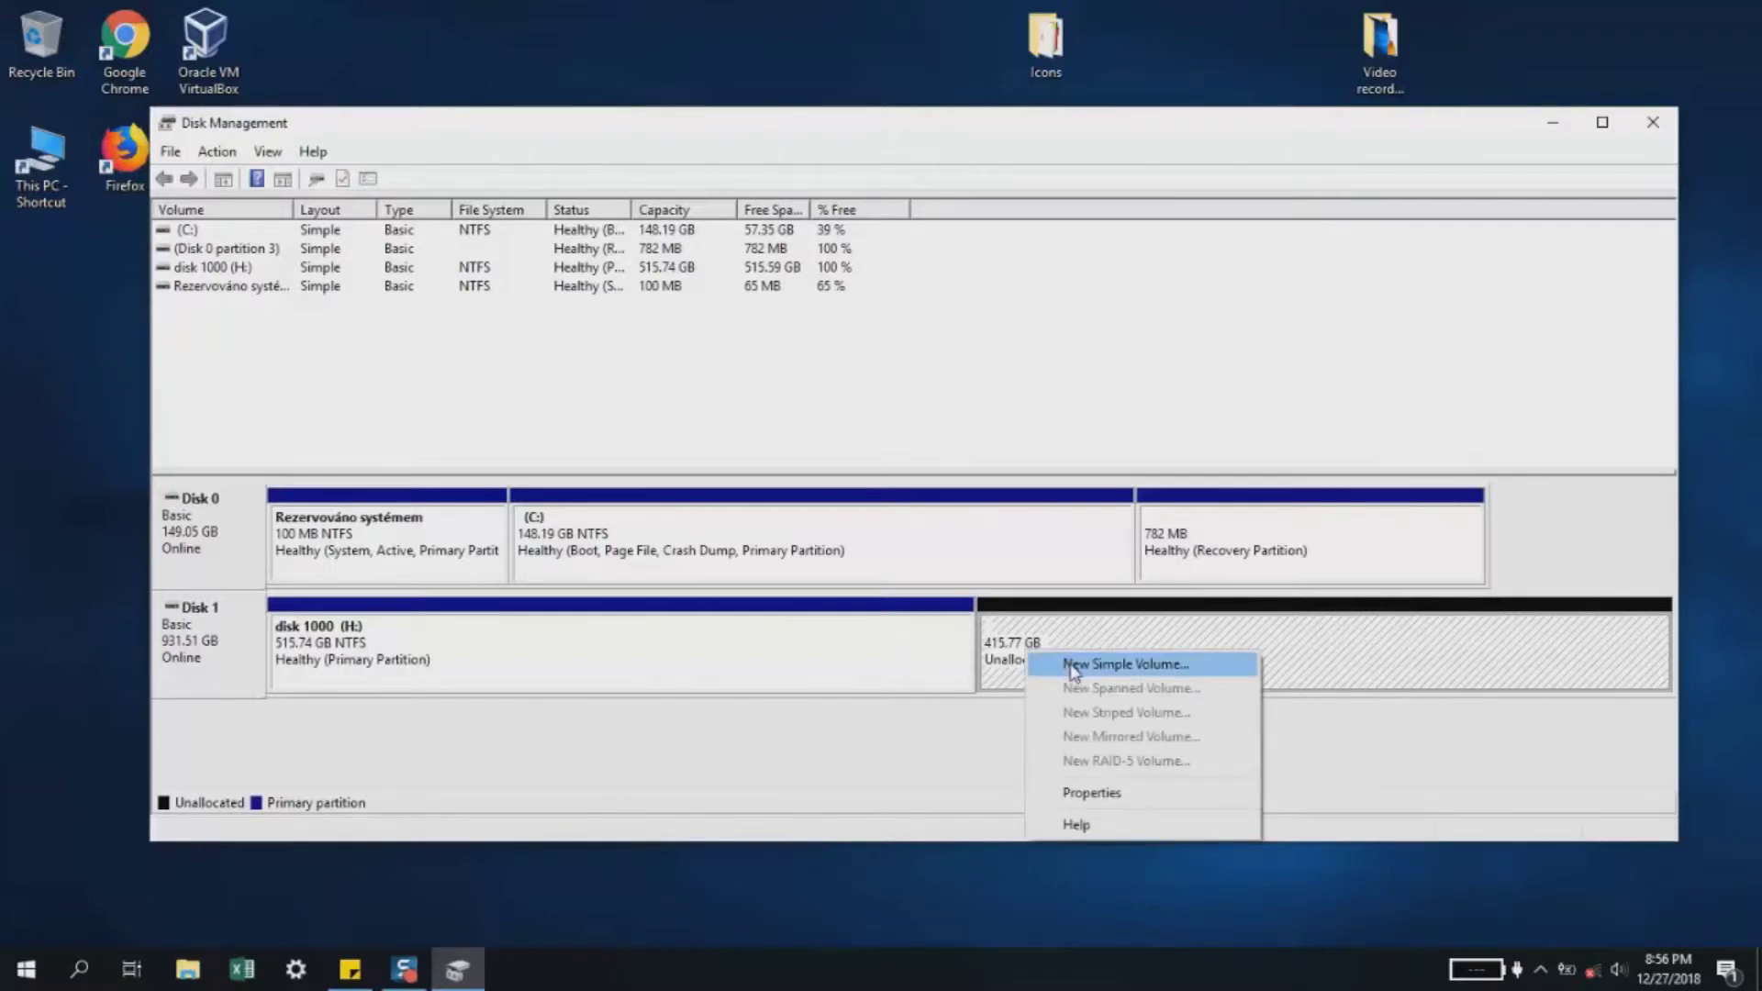
left_click(1073, 666)
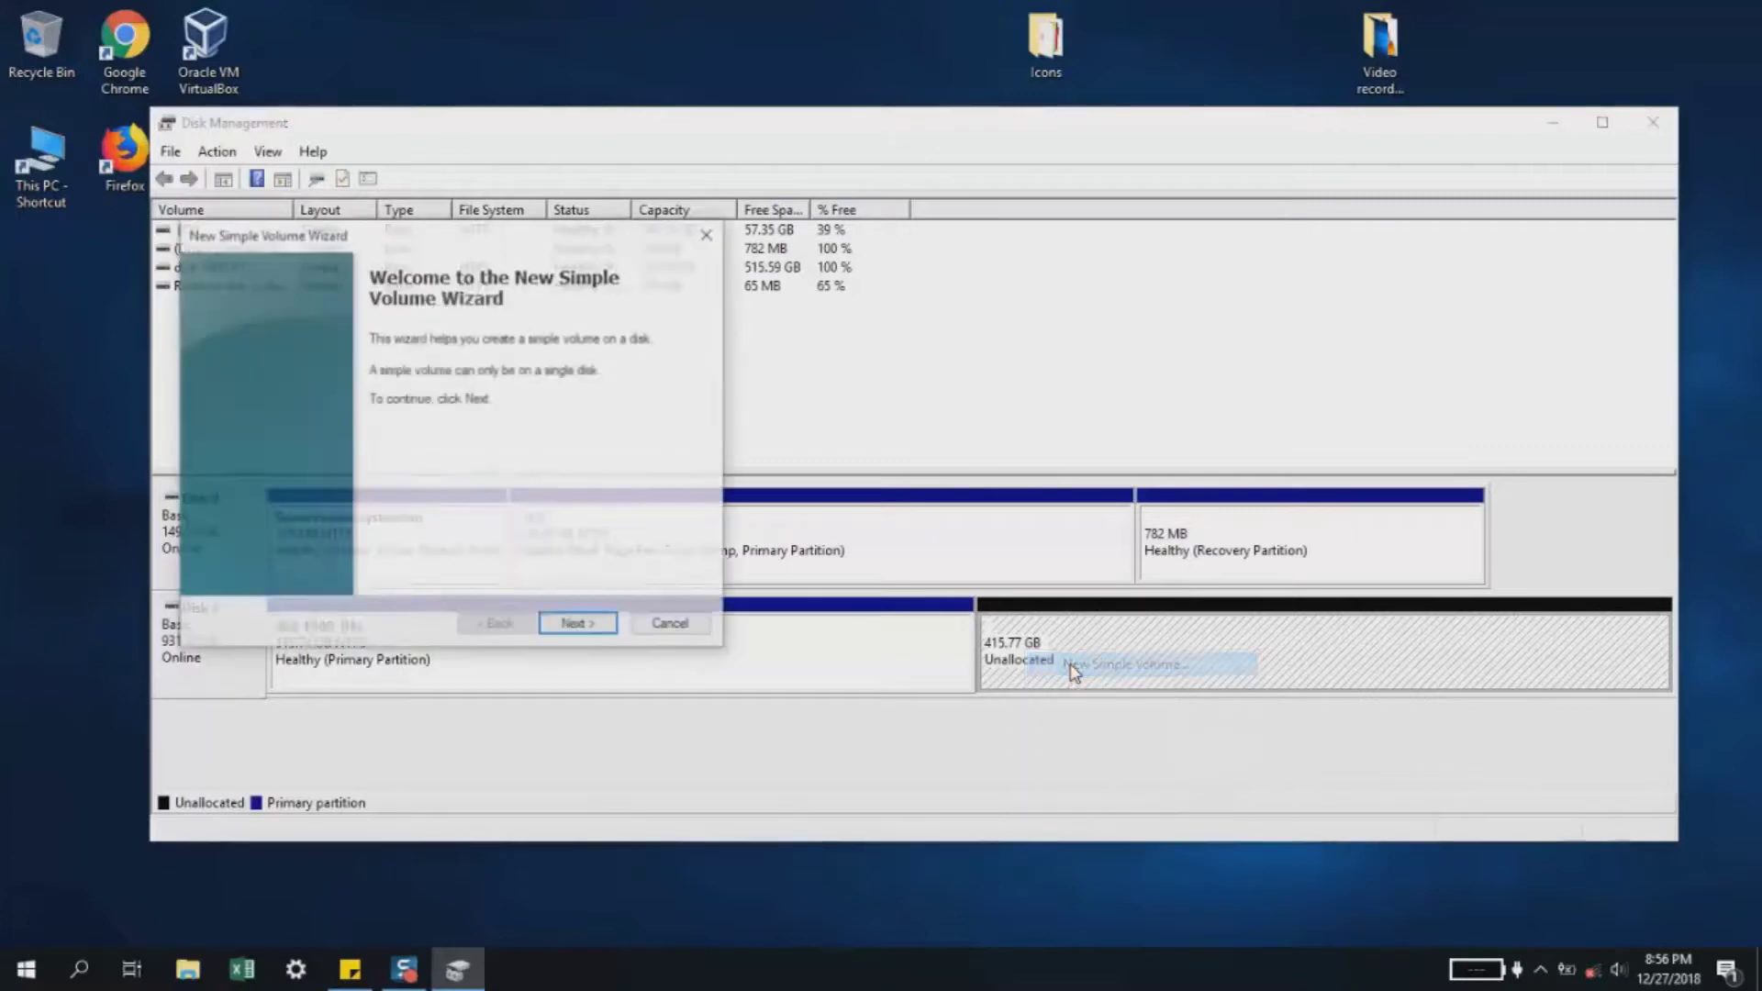
left_click(581, 626)
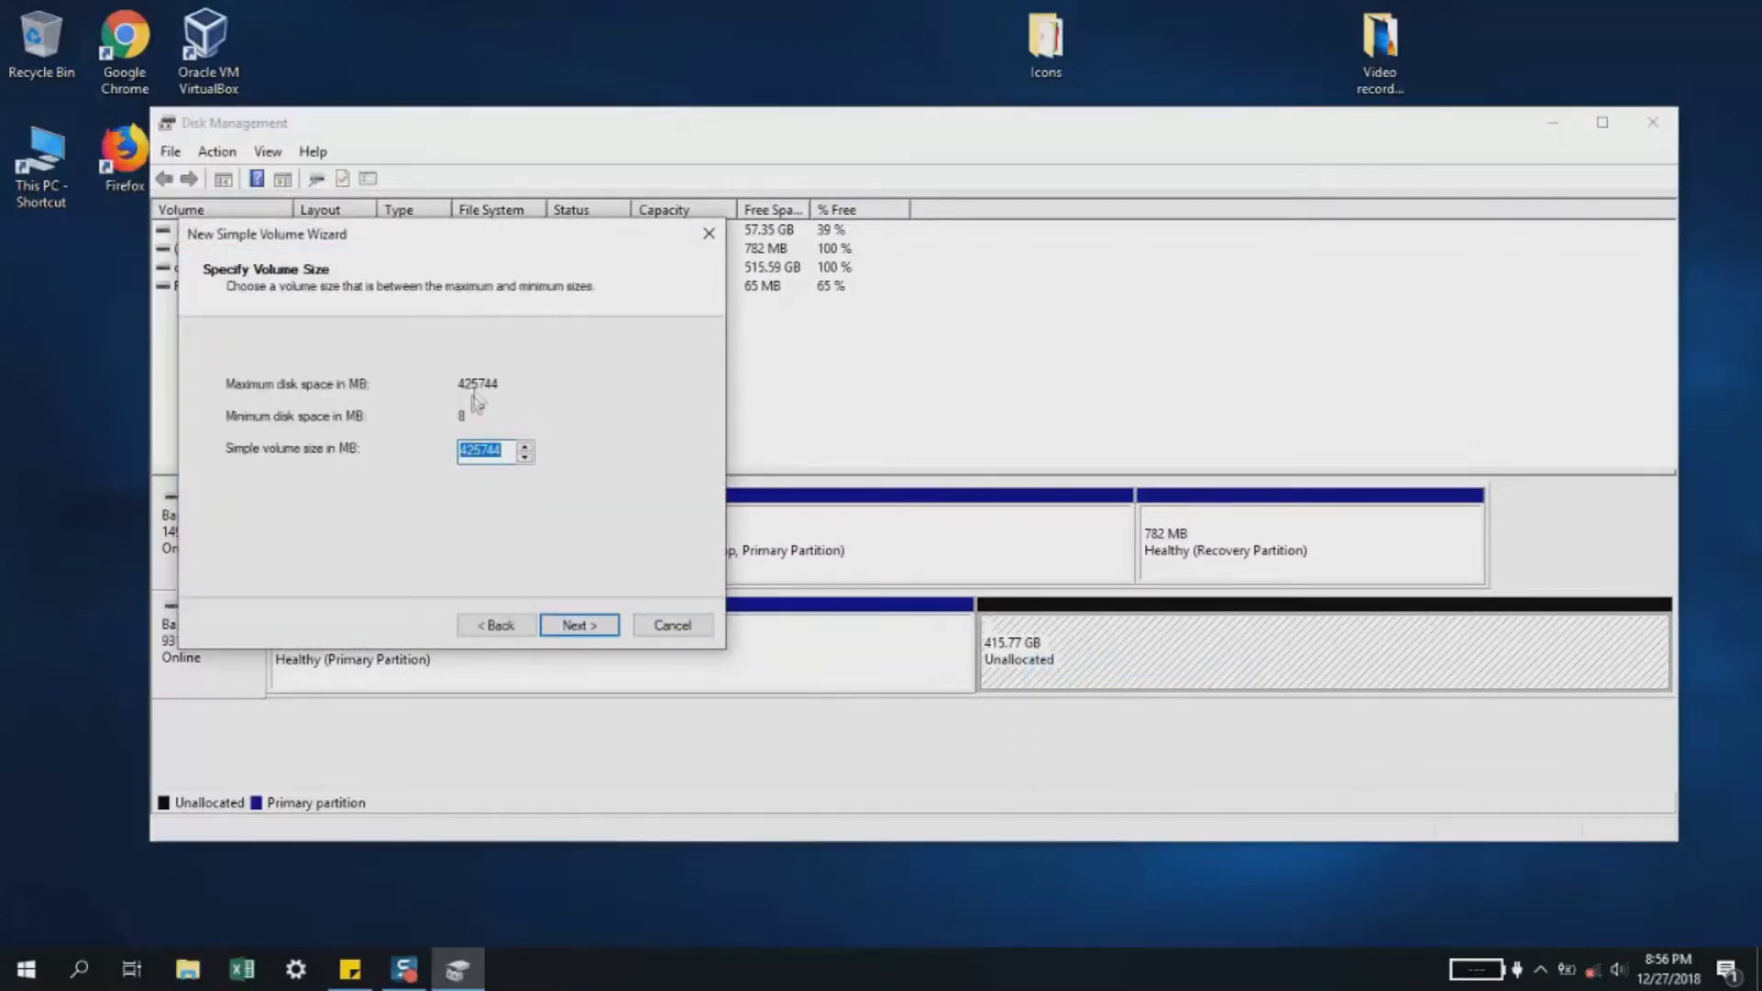
left_click(596, 632)
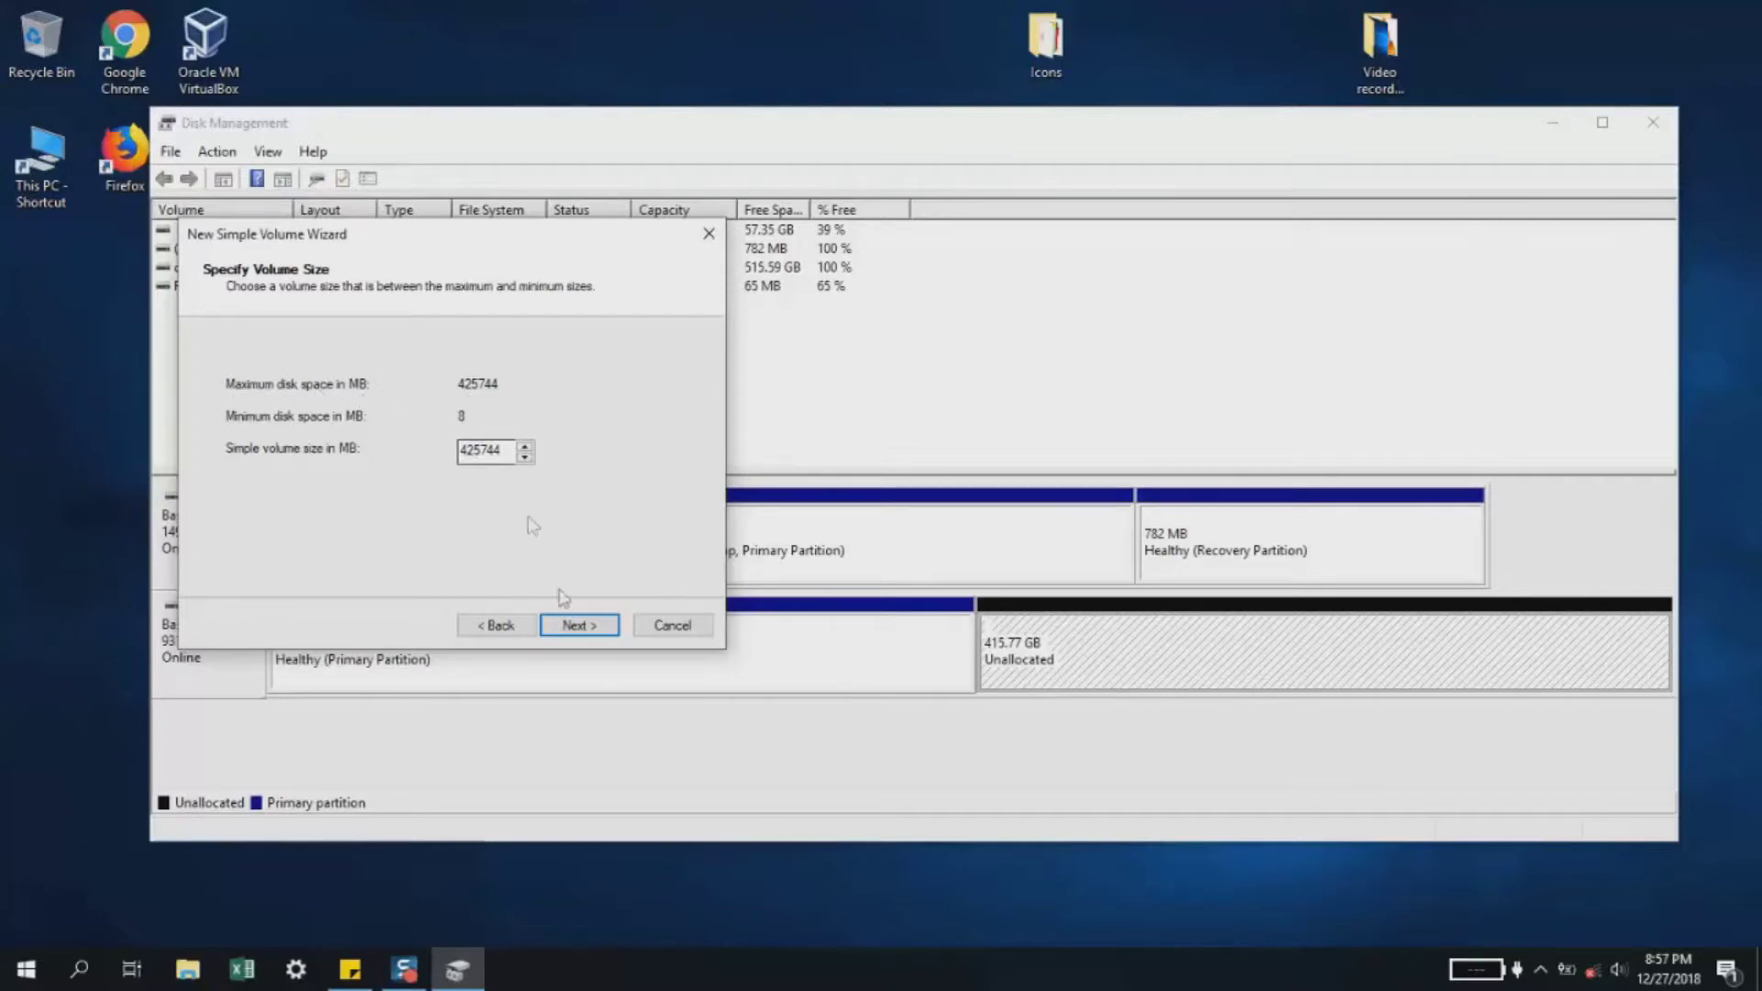
left_click(579, 628)
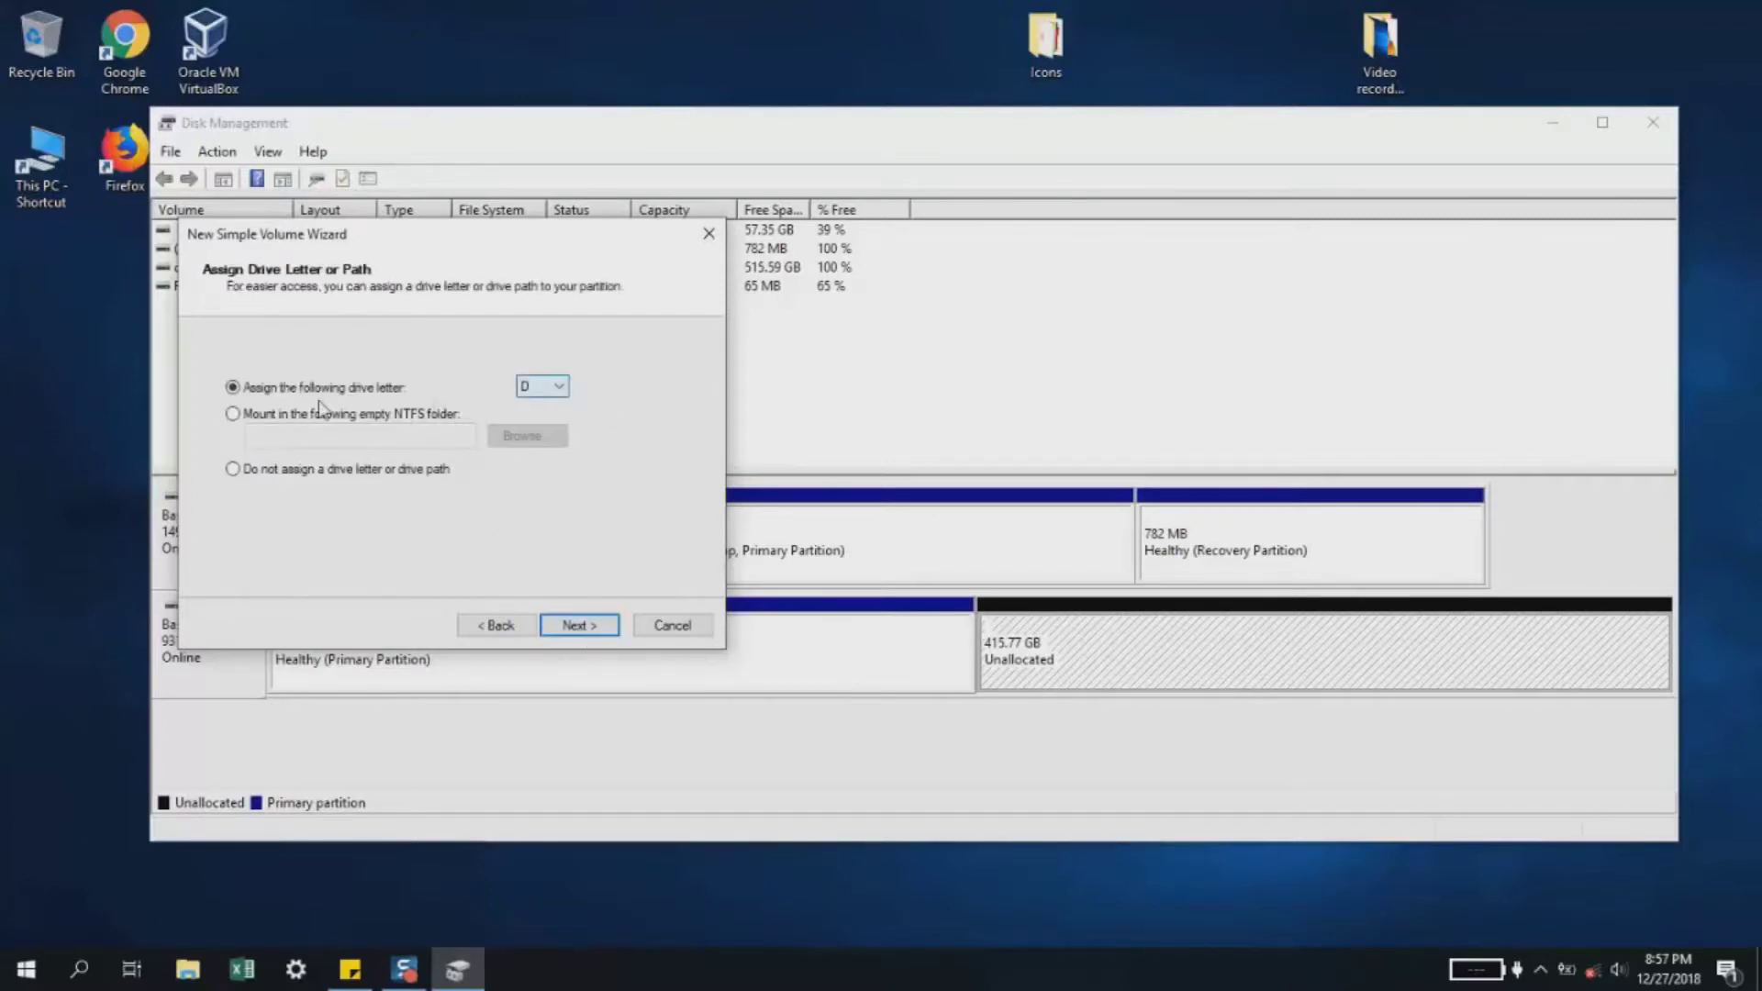
Step: Assign drive letter F to the new volume and select its default label text
left_click(525, 389)
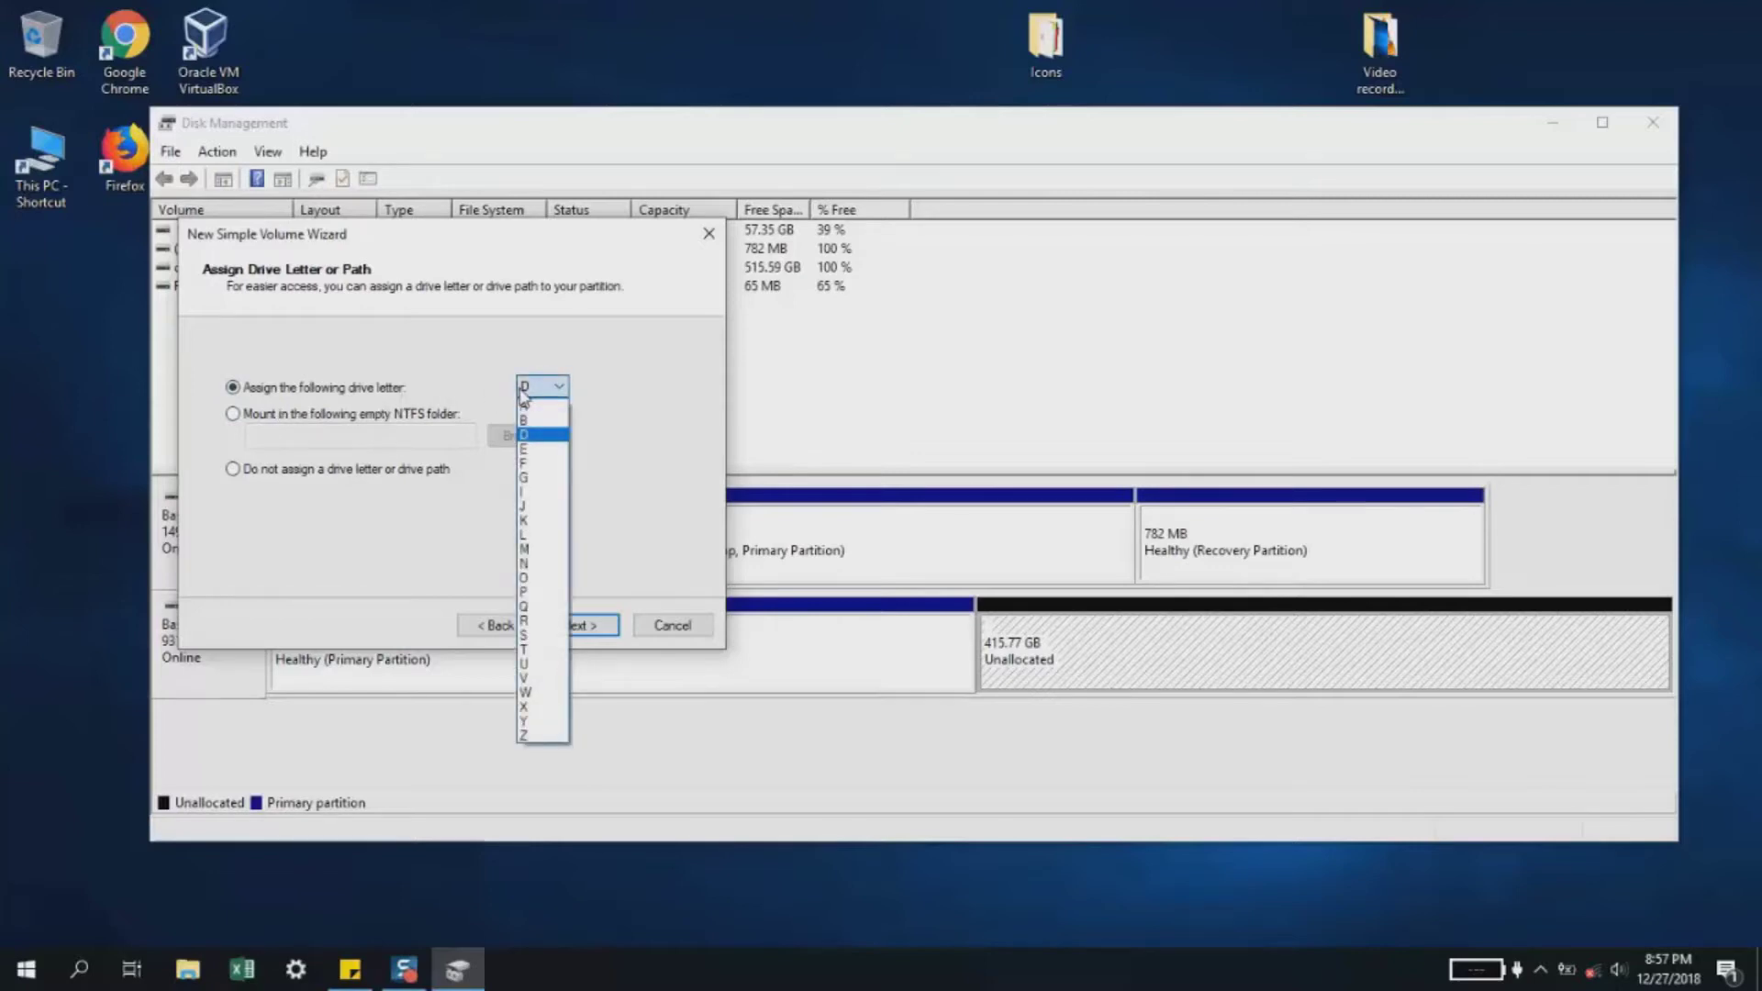
left_click(538, 464)
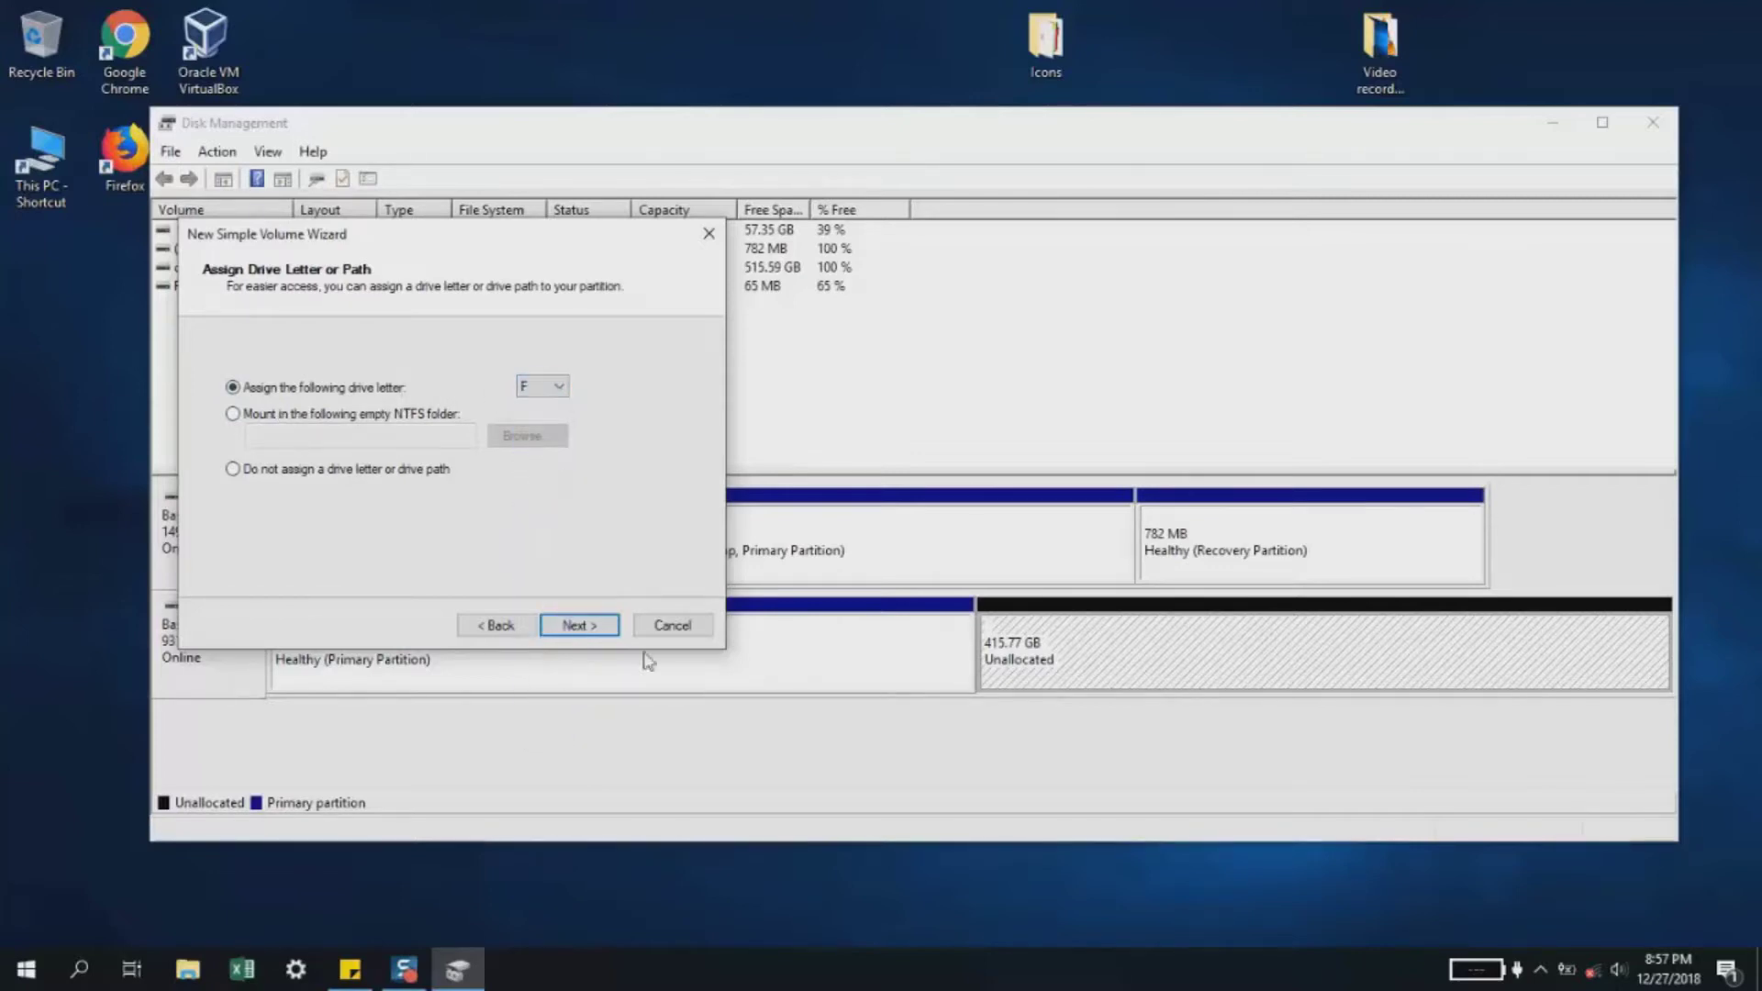
left_click(582, 628)
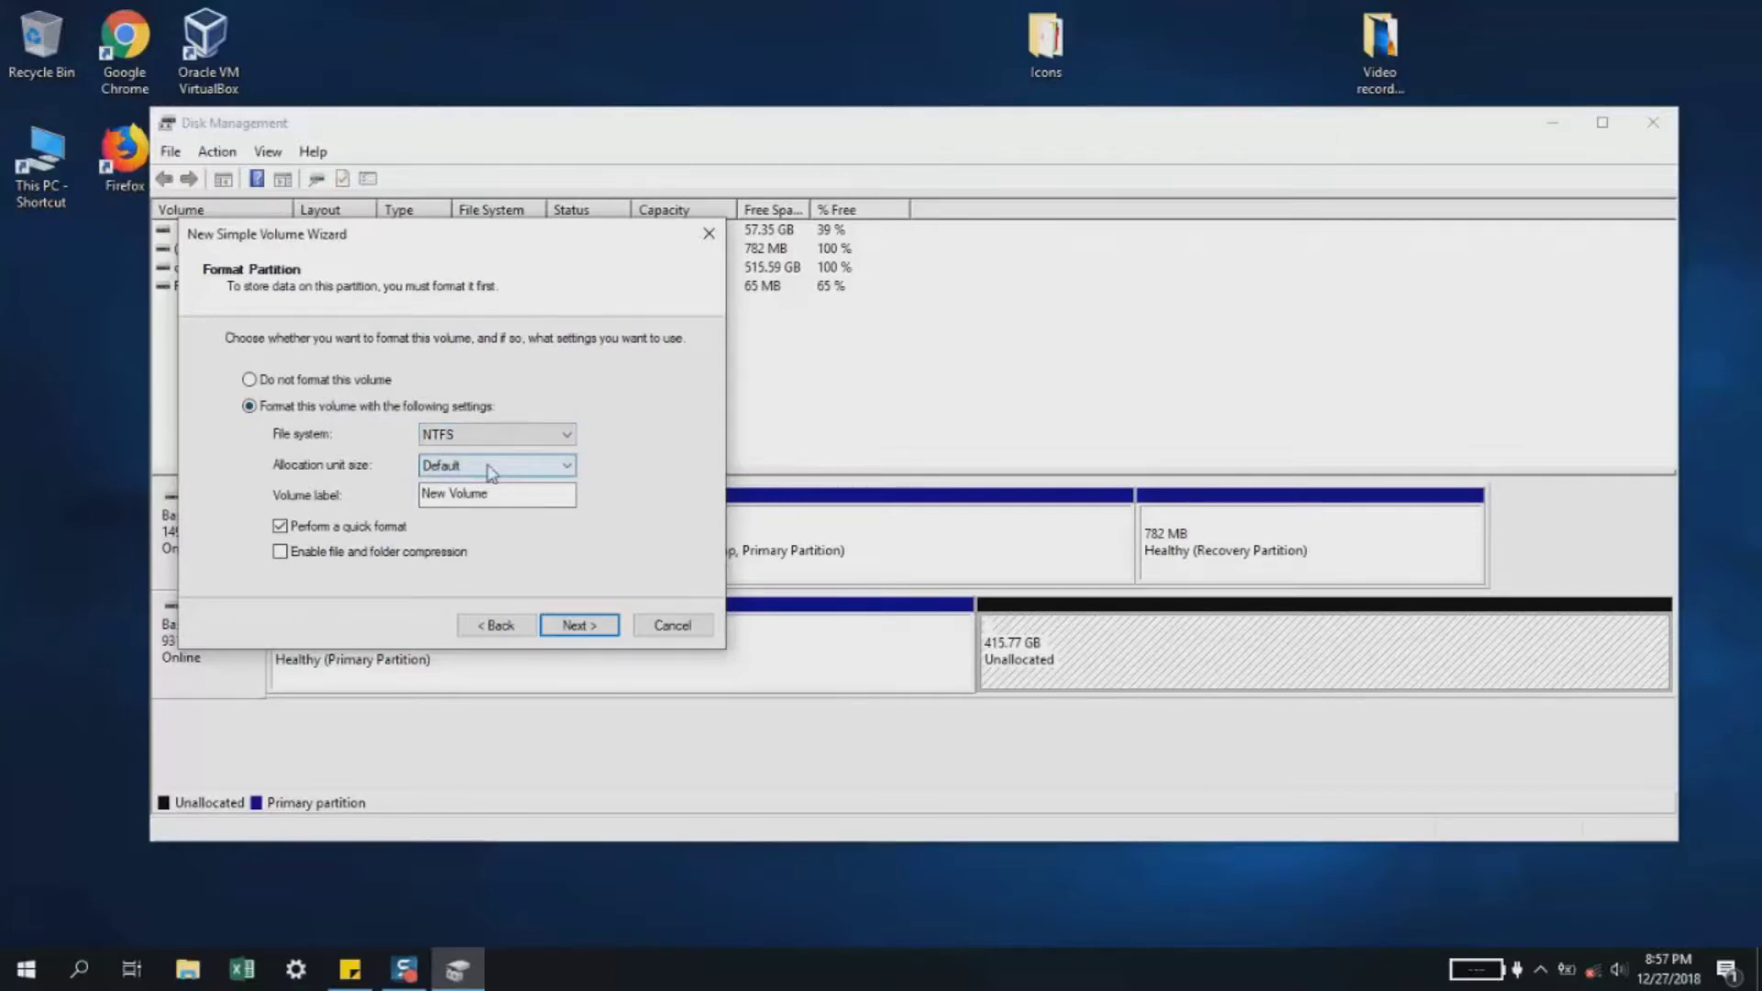
left_click_drag(523, 496, 380, 500)
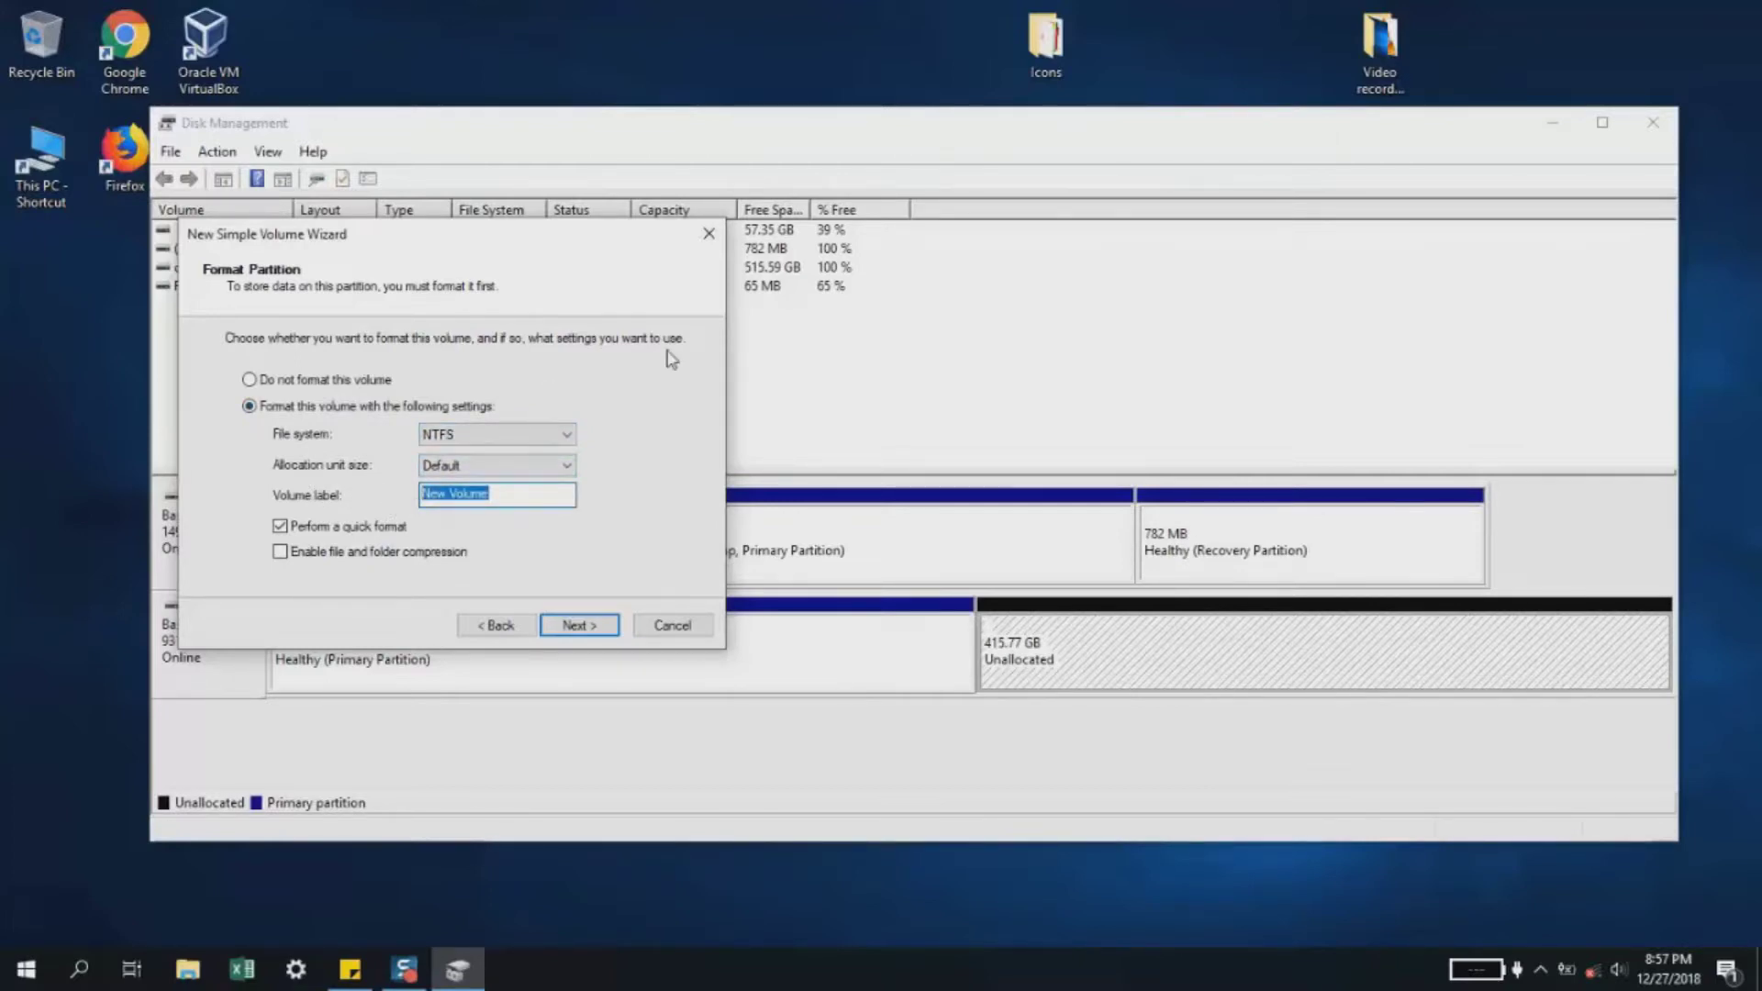
Step: Name the volume LA, keeping NTFS with quick format, and proceed to the summary
type("LA")
left_click(576, 628)
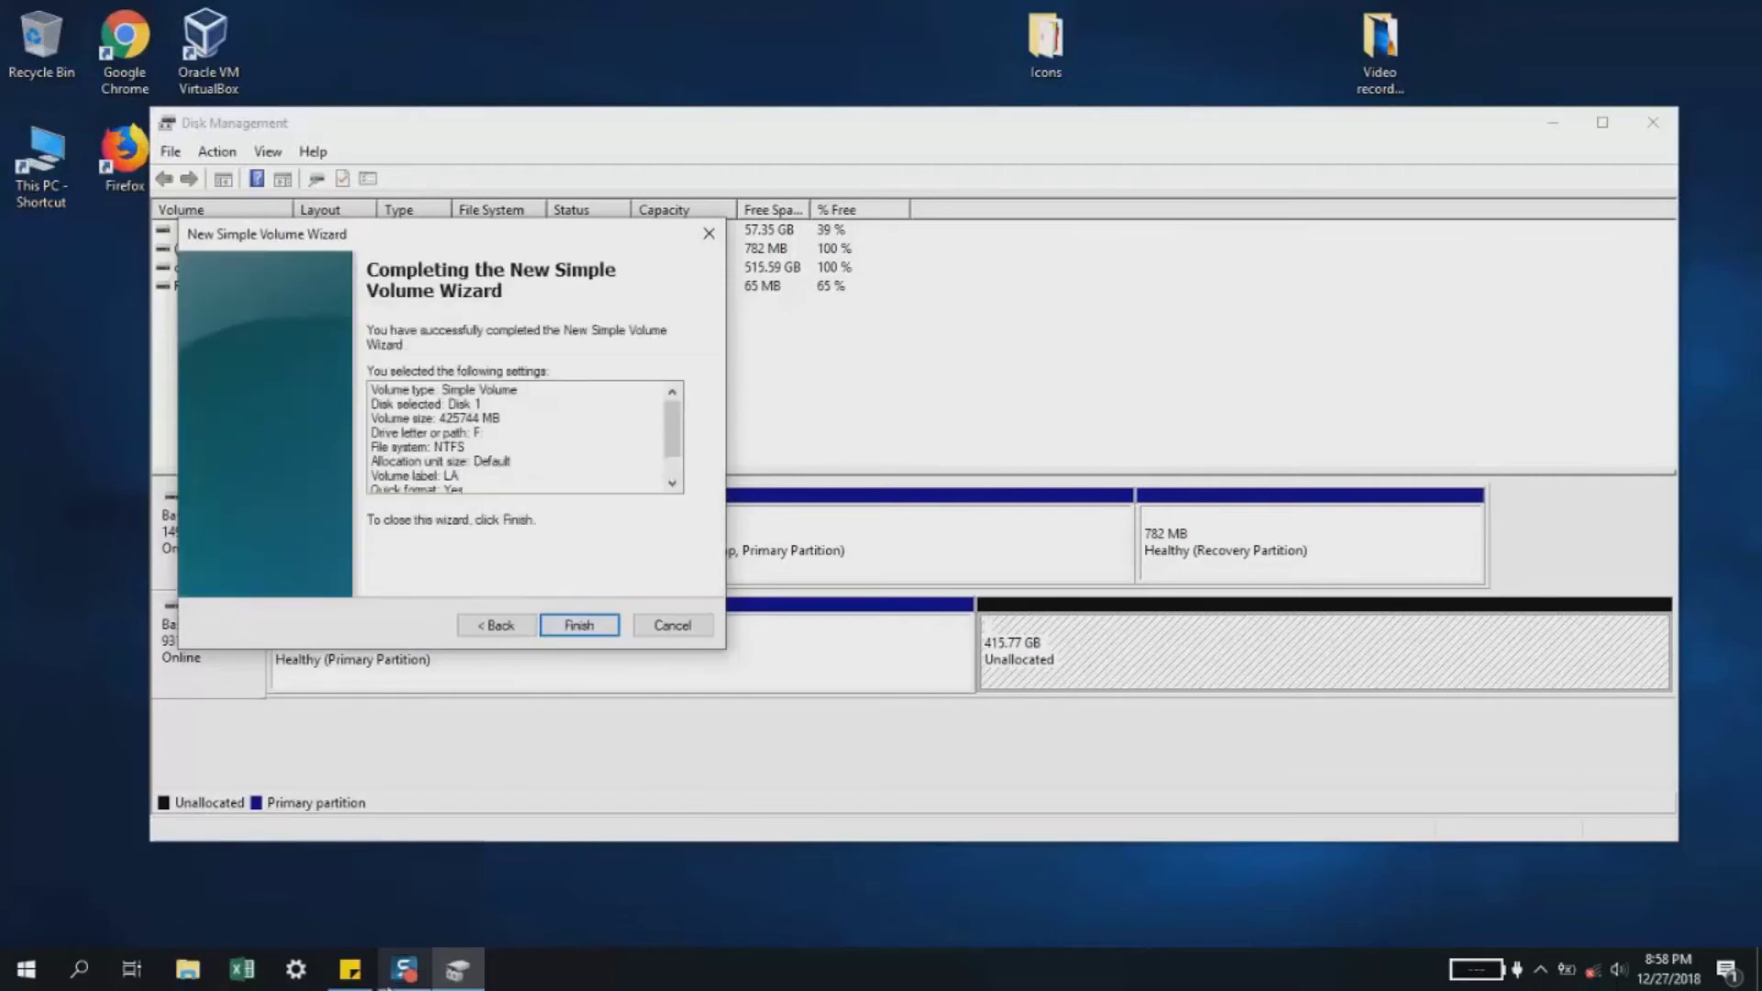
Step: Review the summary (Disk 1, 425744 MB, F, NTFS, LA) and finish creating the volume
scroll(479, 429, "down", 1)
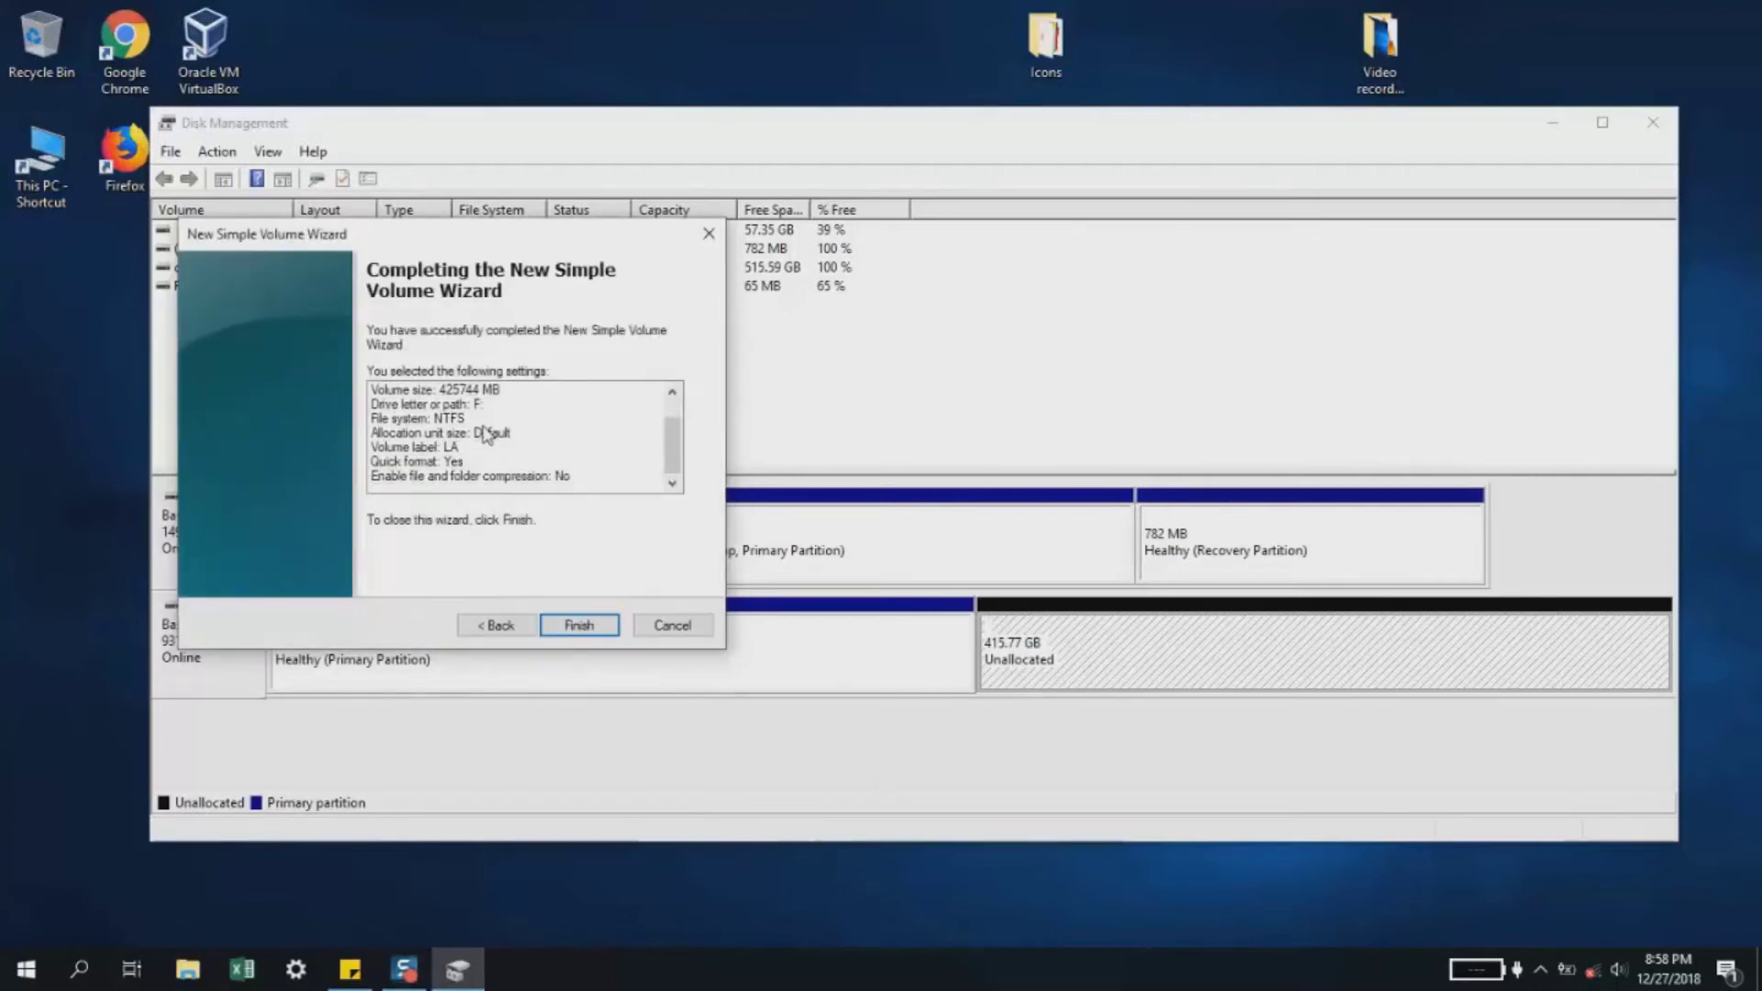
scroll(438, 409, "up", 1)
left_click(581, 625)
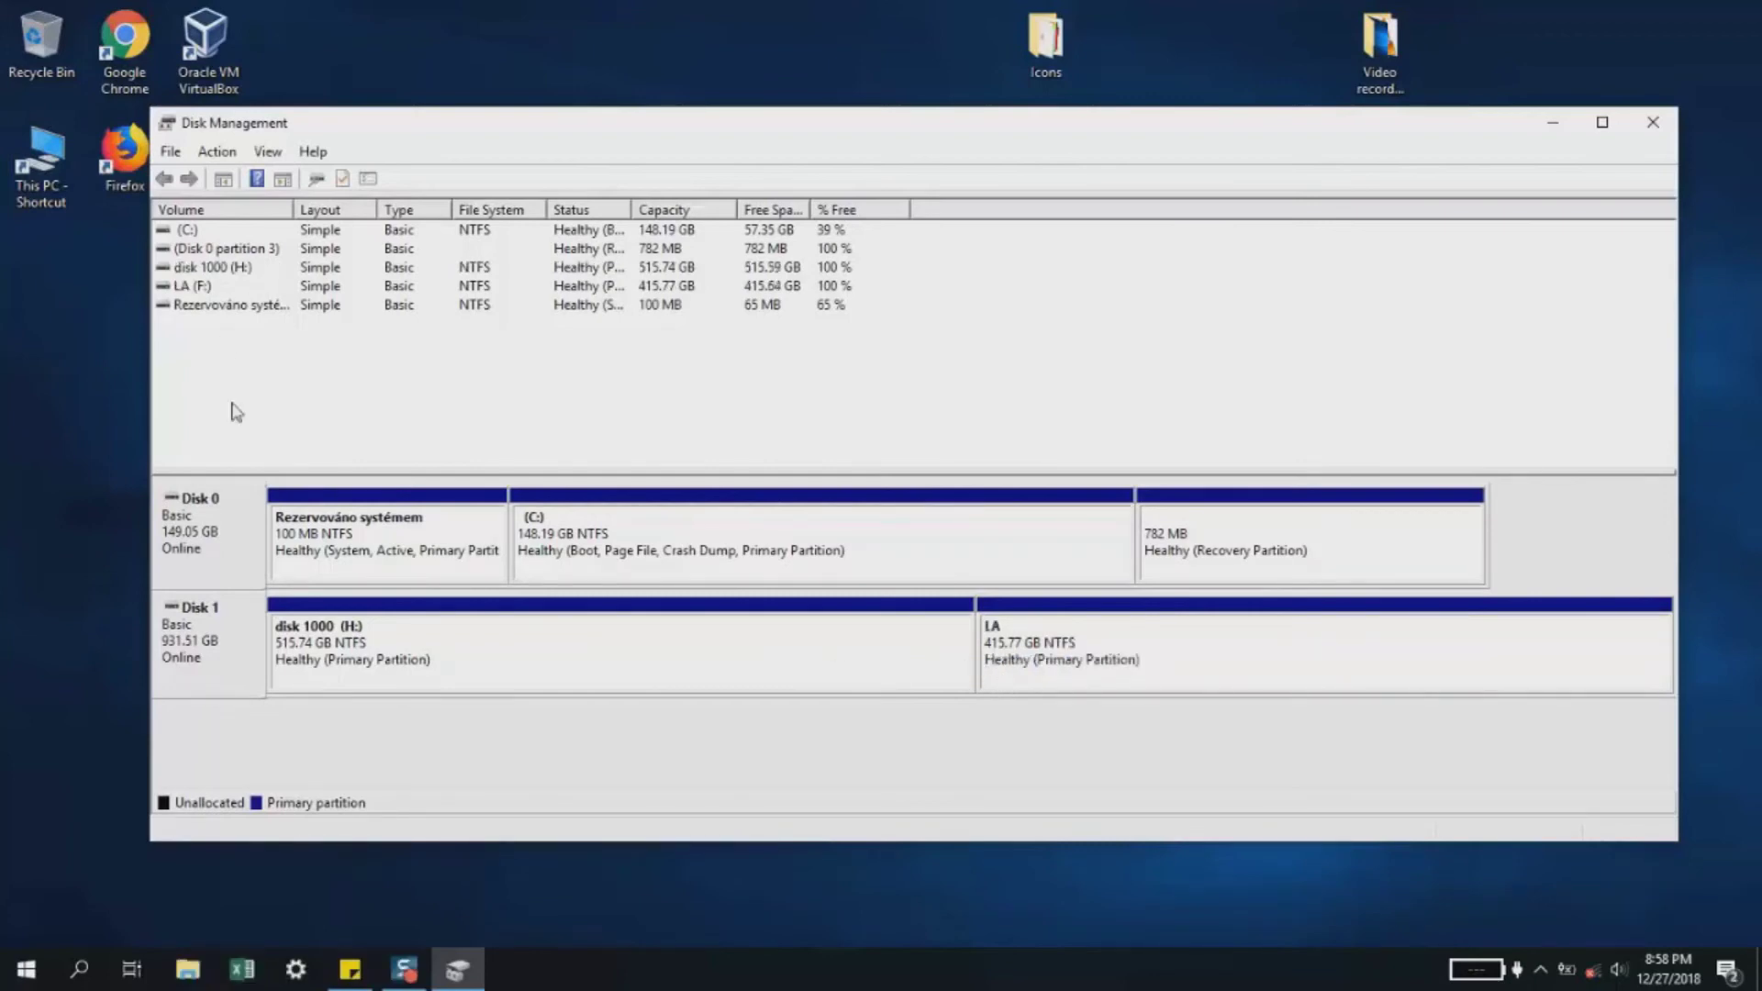
double_click(40, 181)
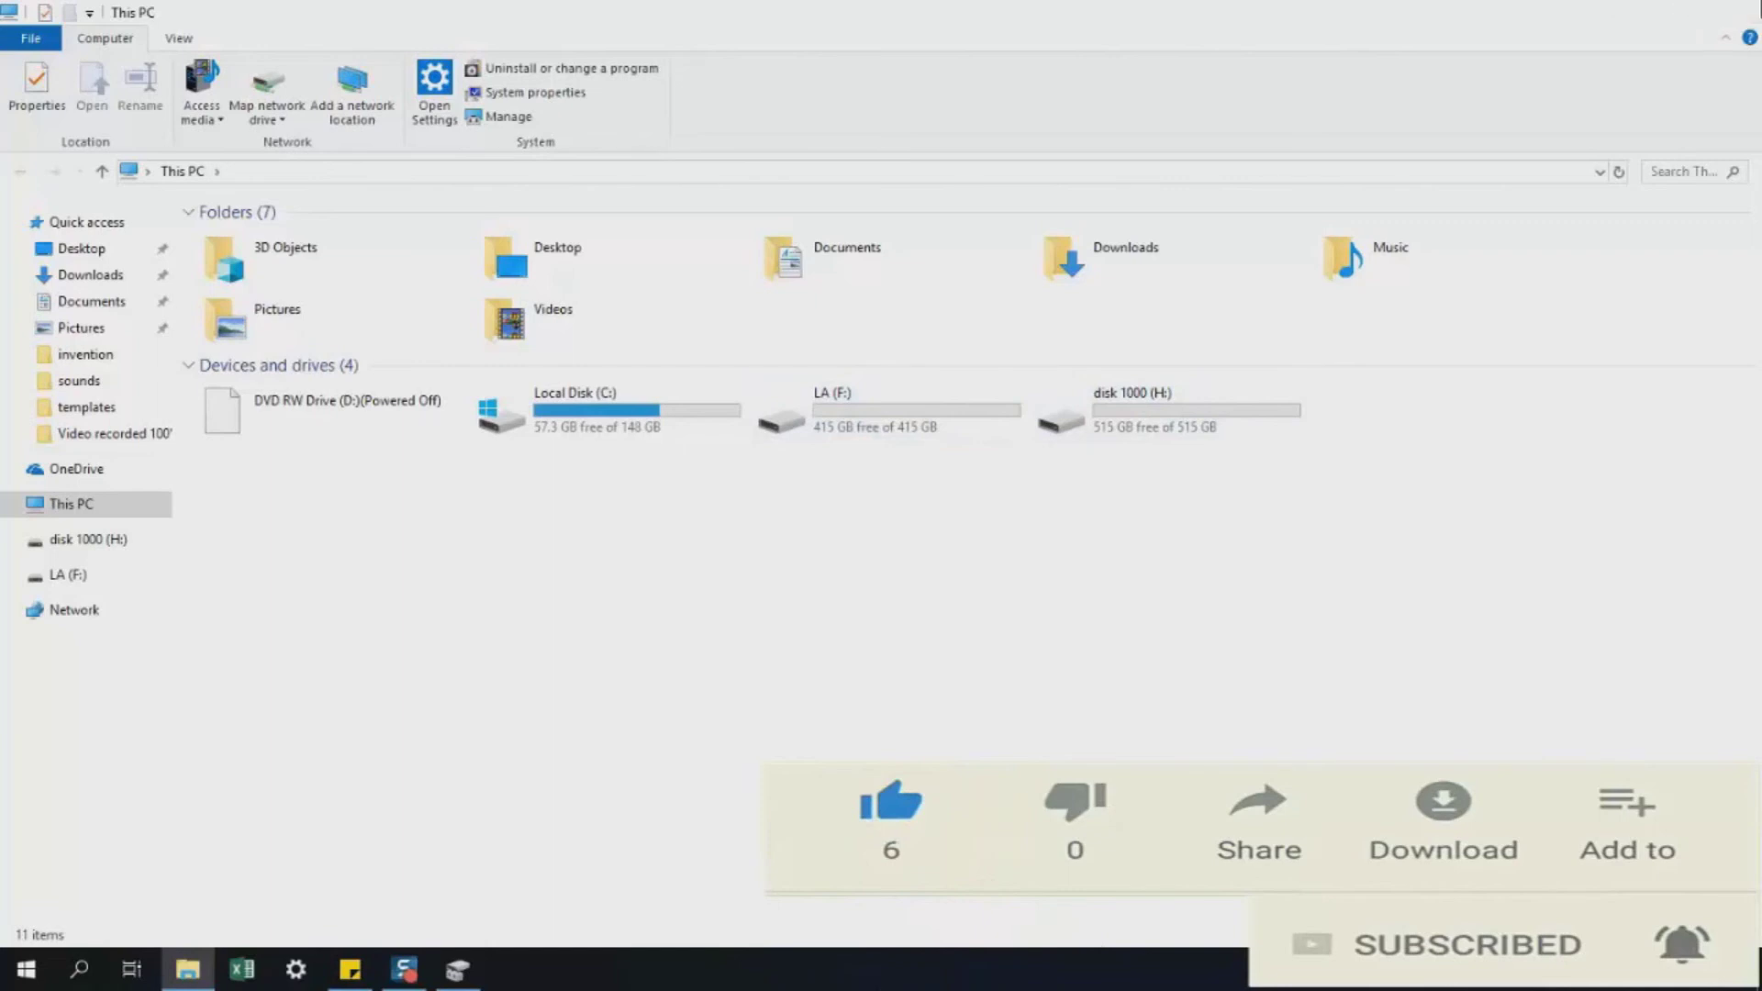
left_click(1734, 11)
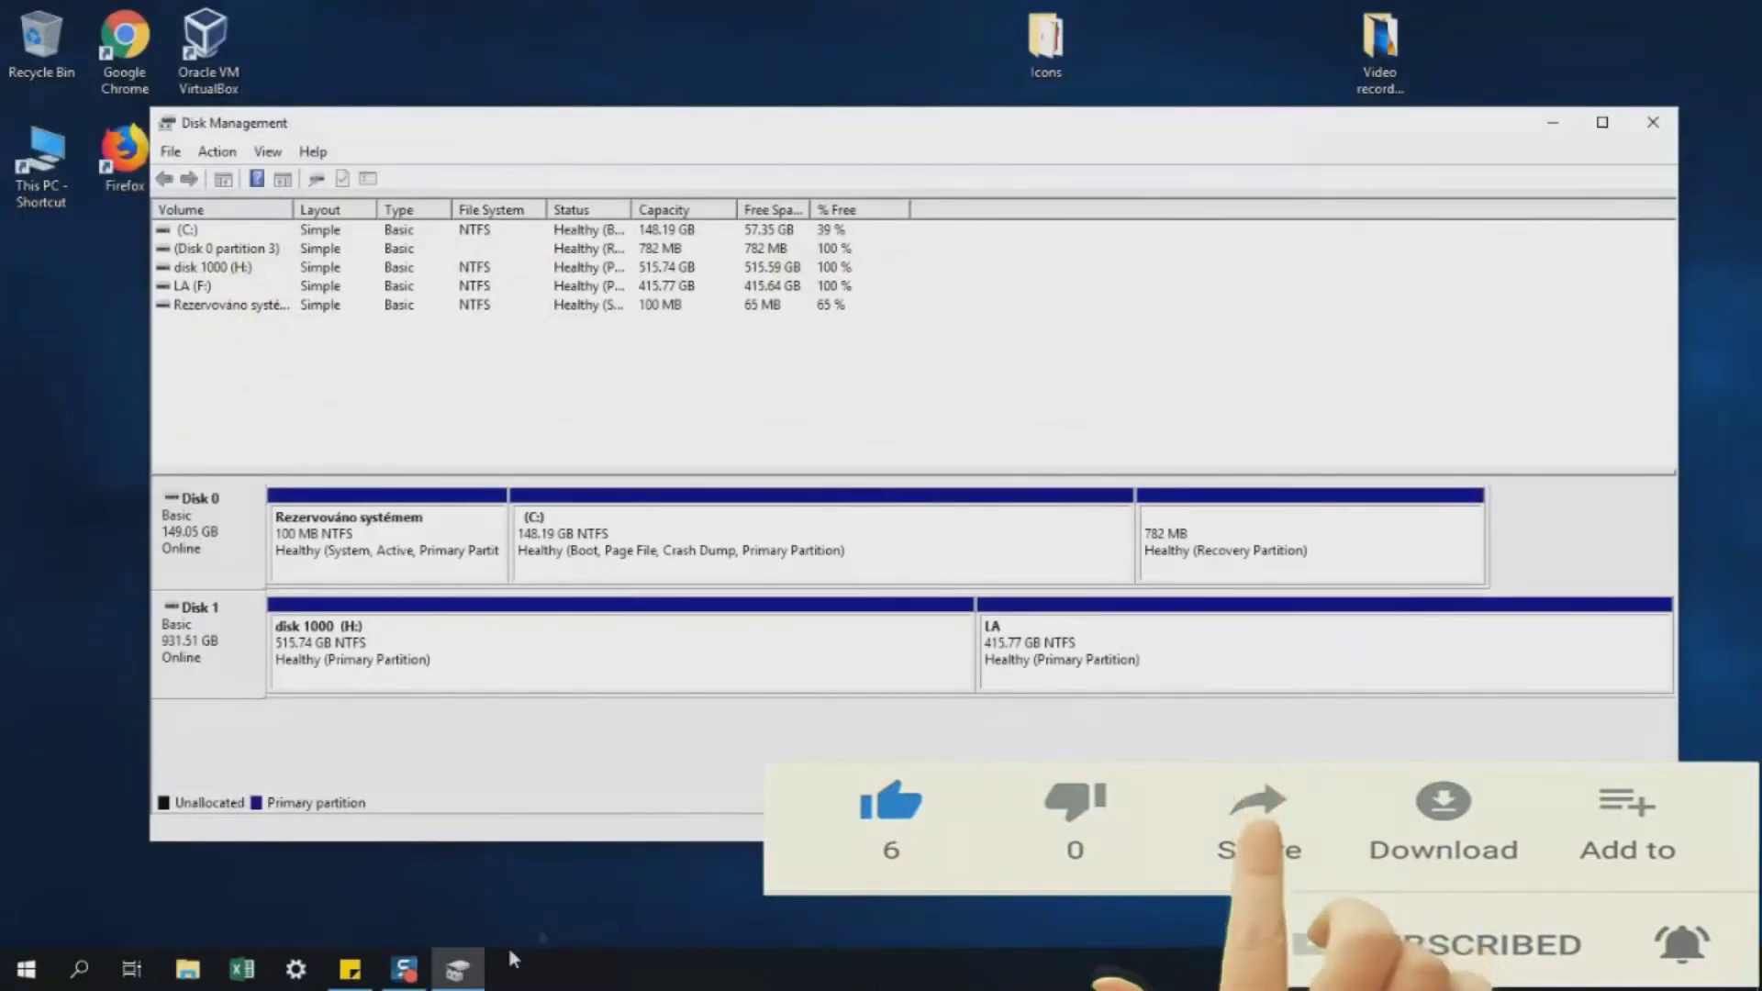
Step: Close Disk Management with Disk 1 split into H: (515.74 GB) and LA (F:) (415.77 GB)
left_click(1652, 122)
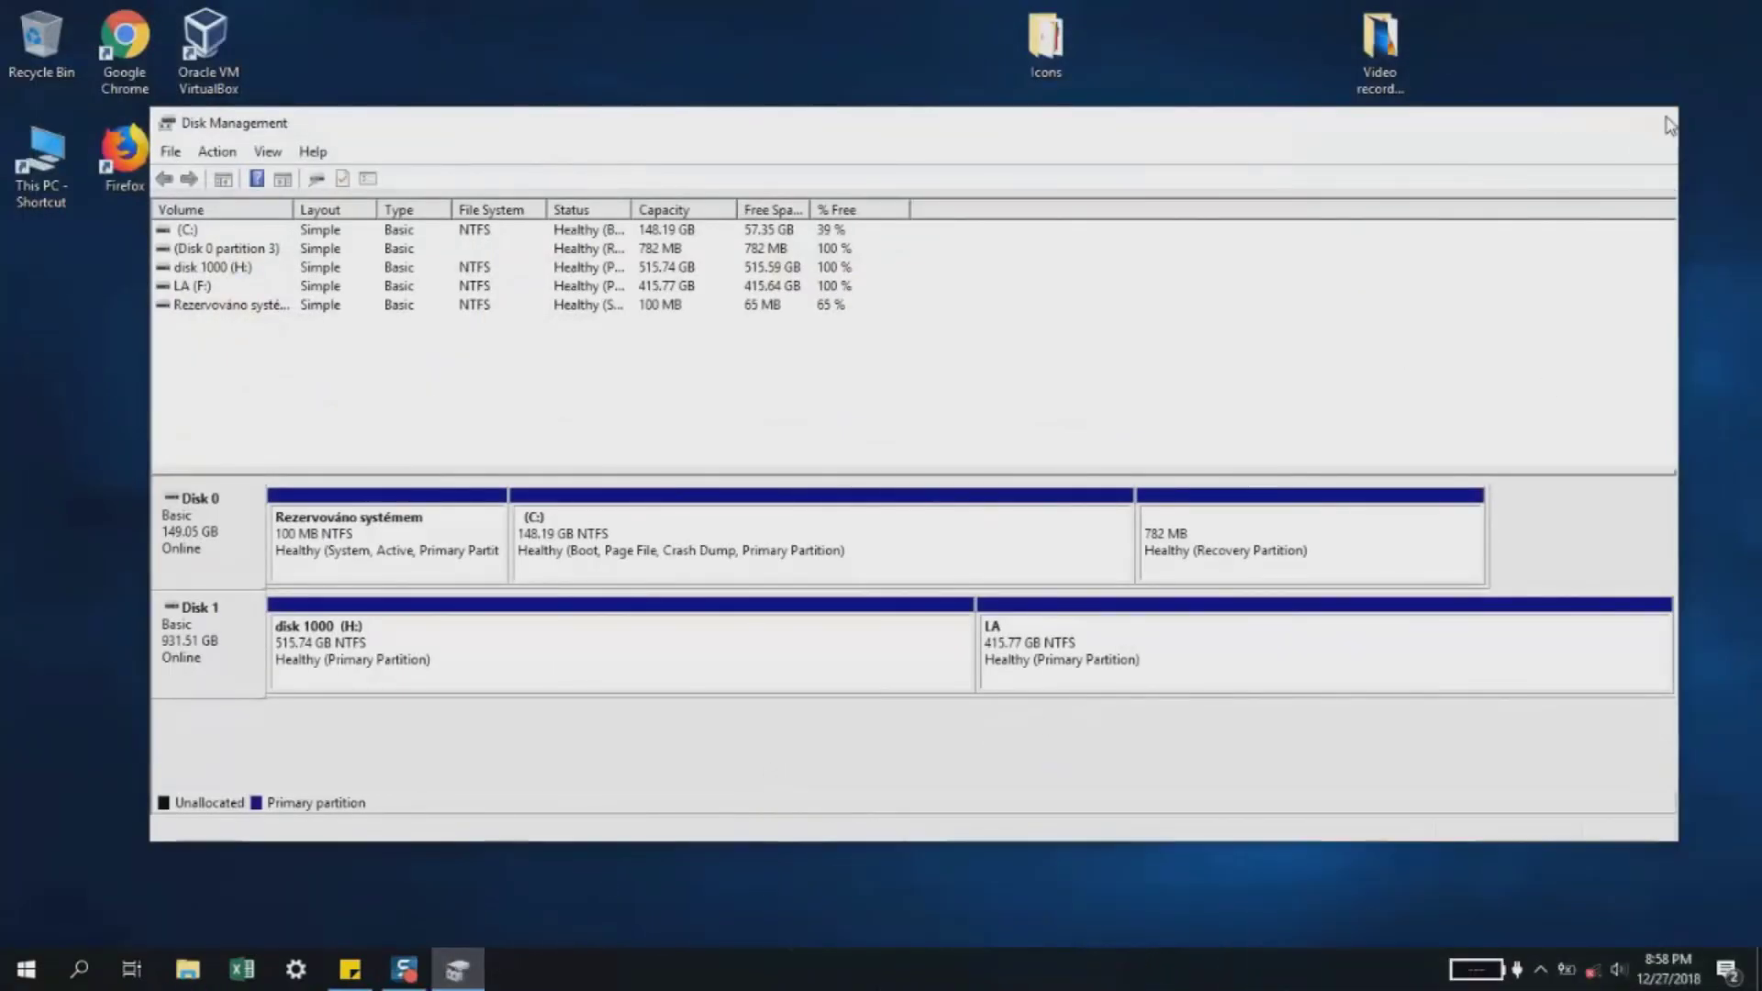